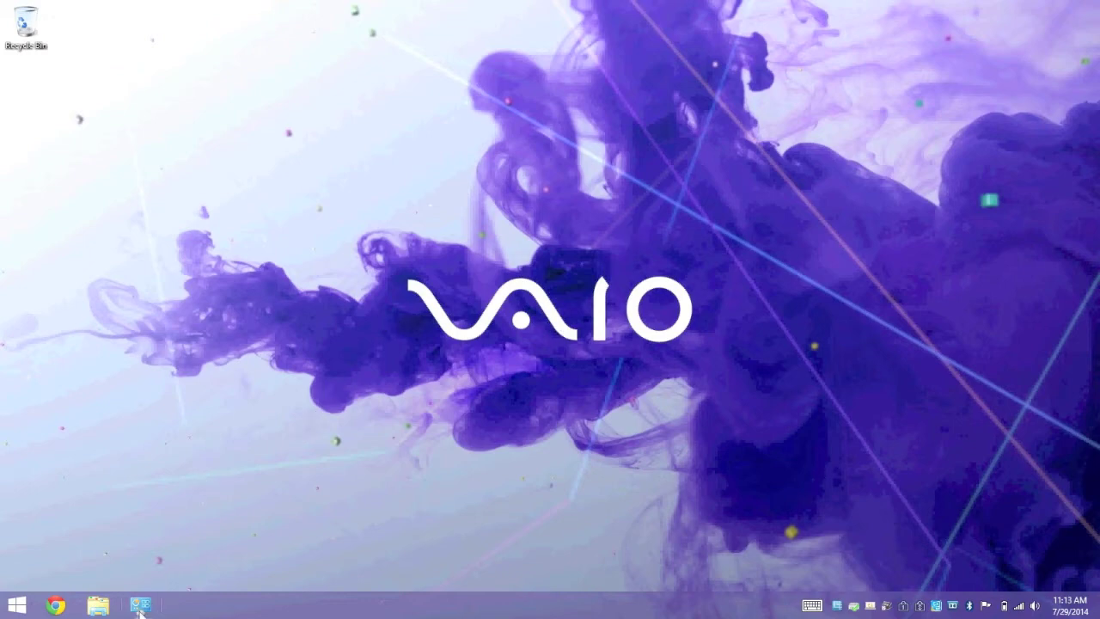
In Control Panel's Devices and Printers, add the discovered Star Micronics printer to this PC
{"action": "left_click", "coordinate": [139, 606]}
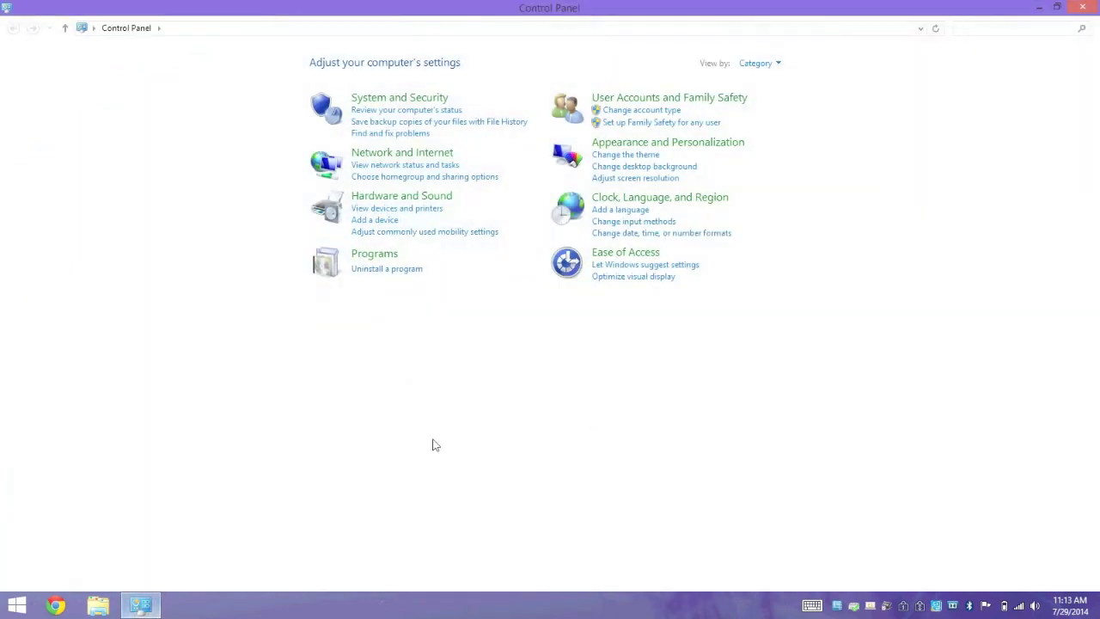
{"action": "left_click", "coordinate": [417, 213]}
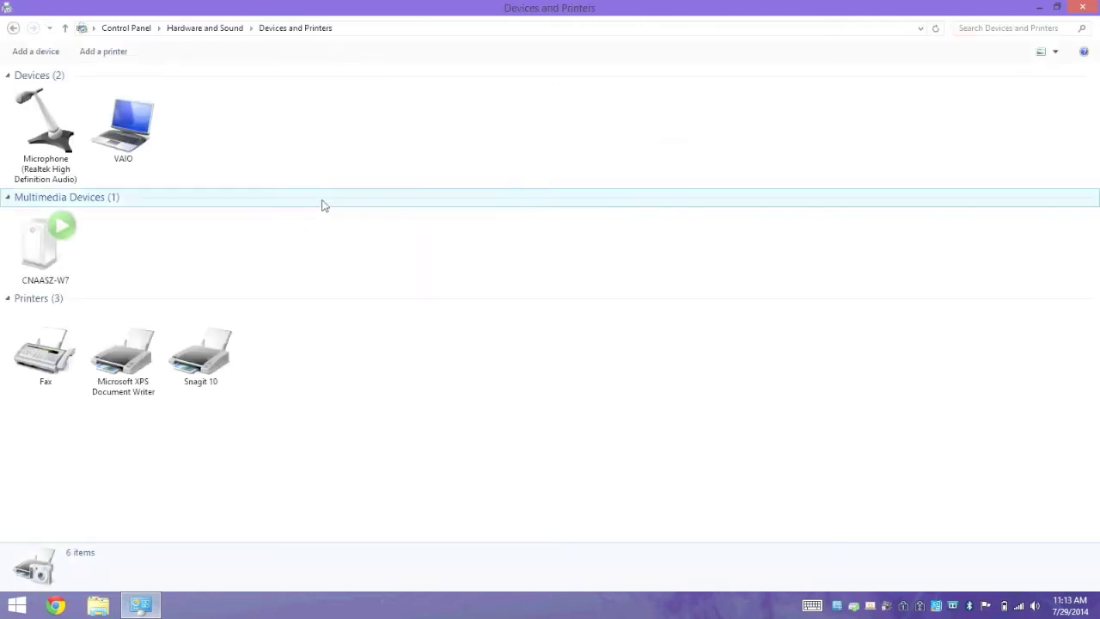
{"action": "left_click", "coordinate": [47, 53]}
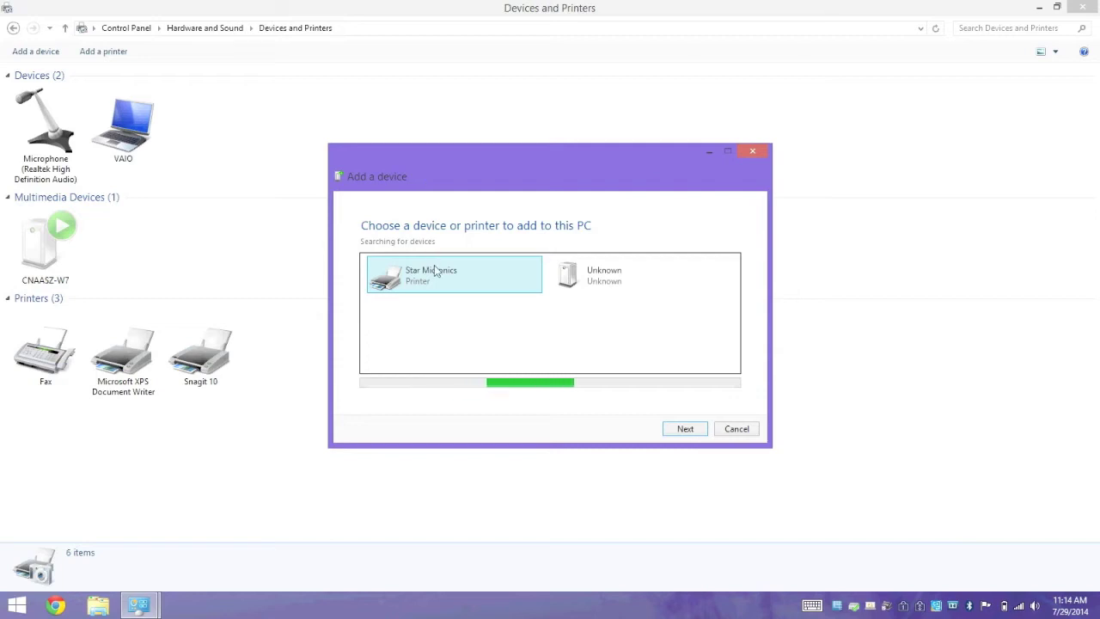
{"action": "left_click", "coordinate": [685, 429]}
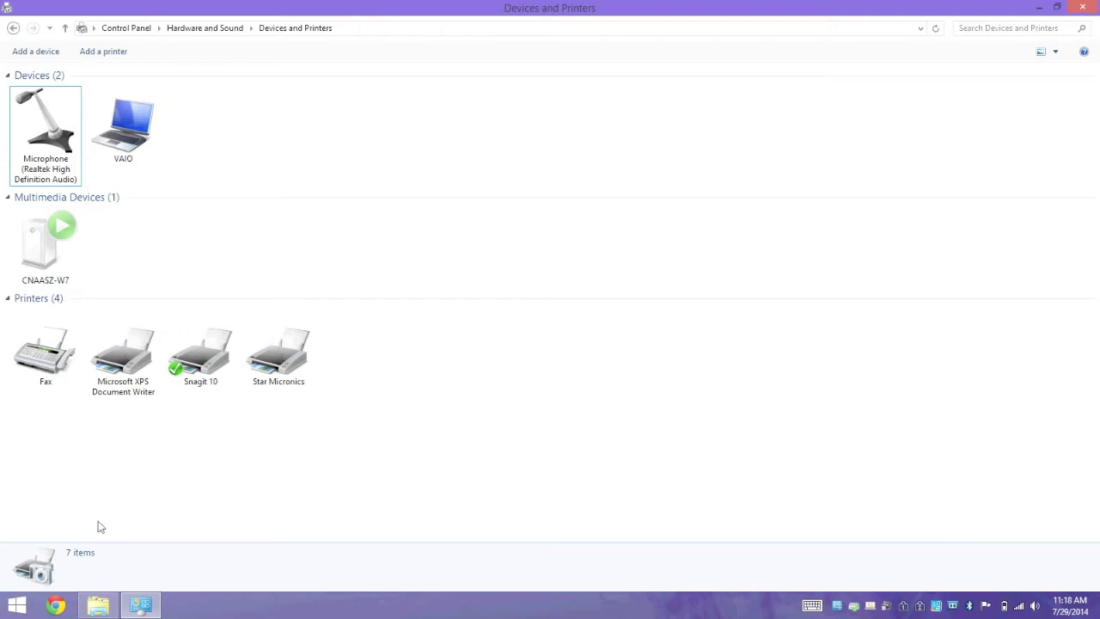
{"action": "left_click", "coordinate": [55, 605]}
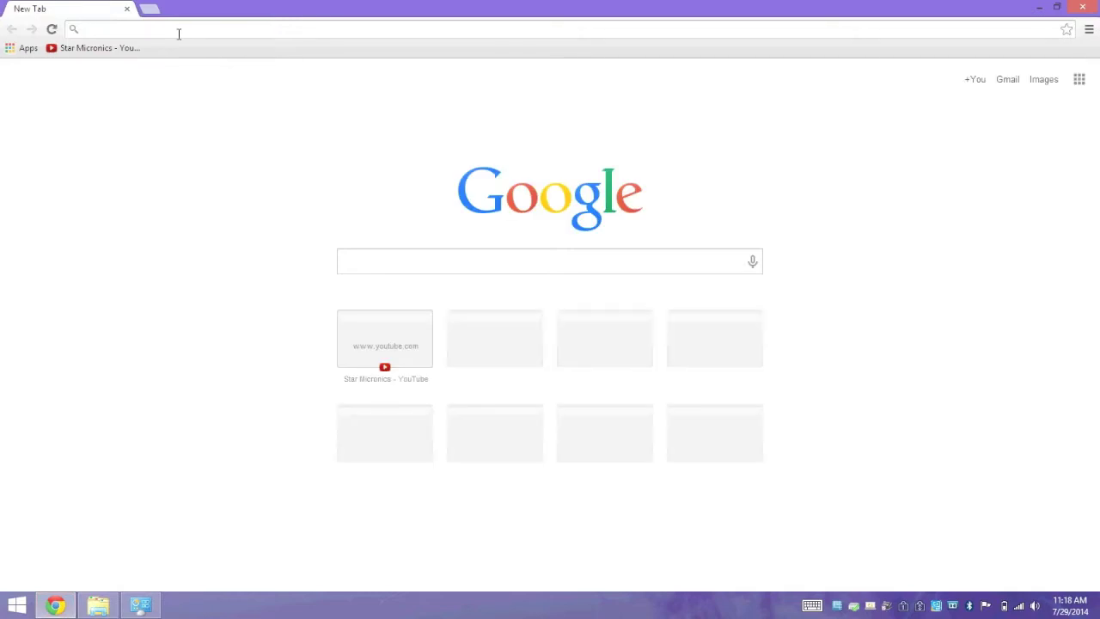
{"action": "type", "text": "www.starmicronics.co"}
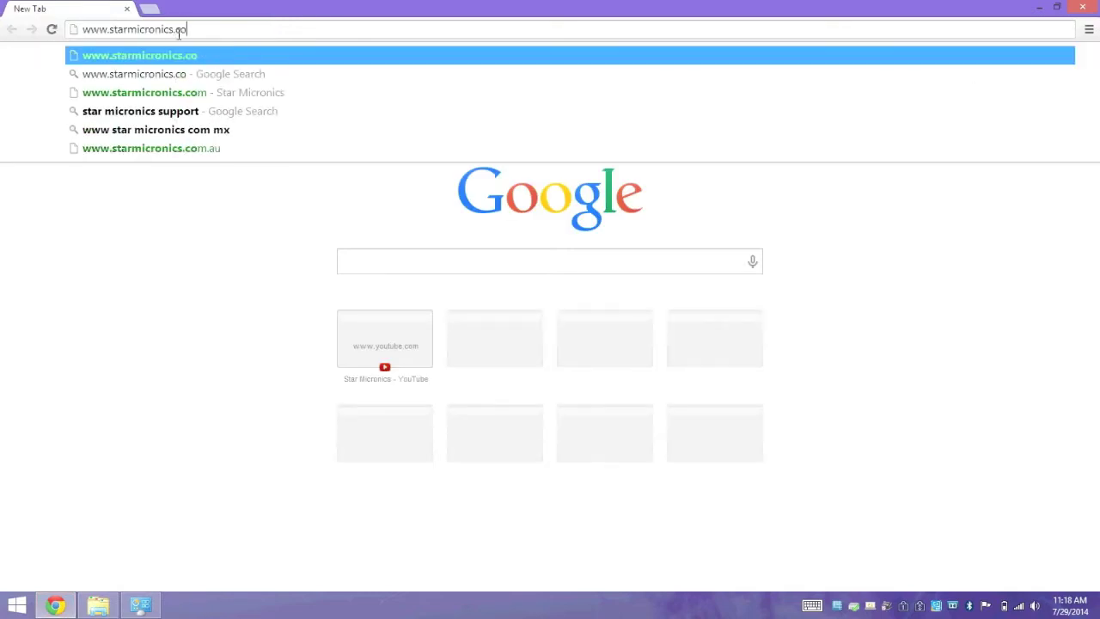
{"action": "type", "text": "m/sup"}
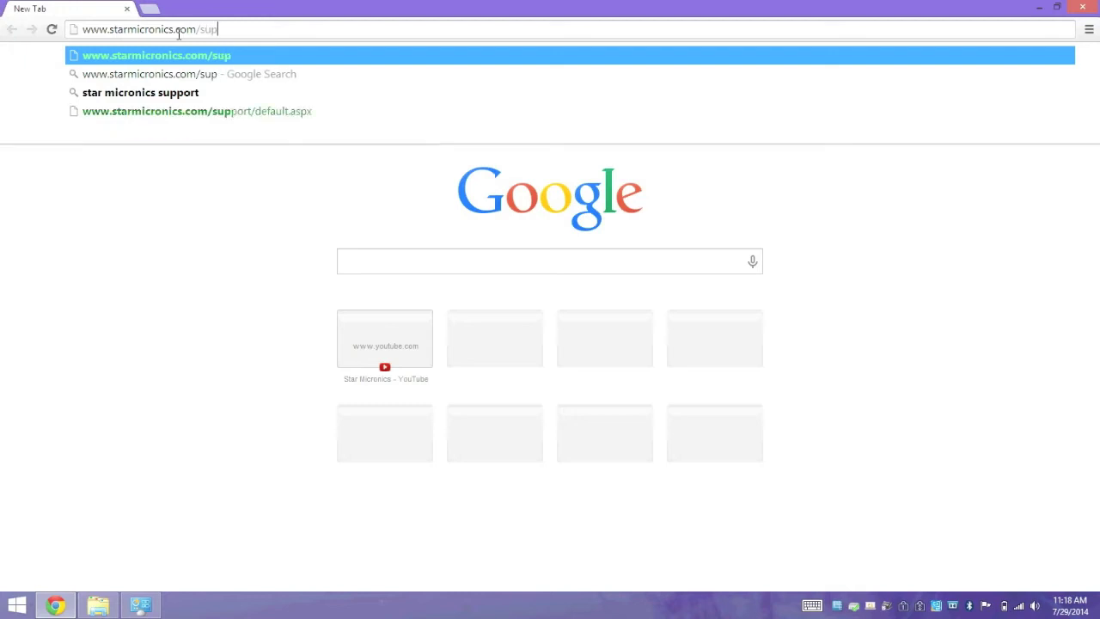
{"action": "type", "text": "port"}
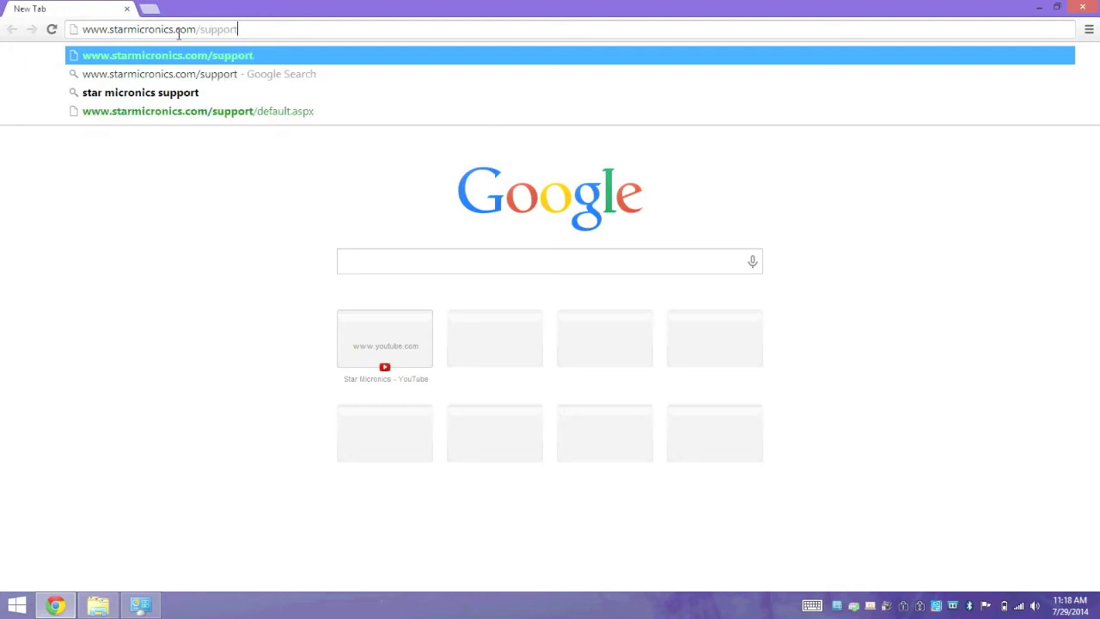
{"action": "type", "text": "/default.aspx"}
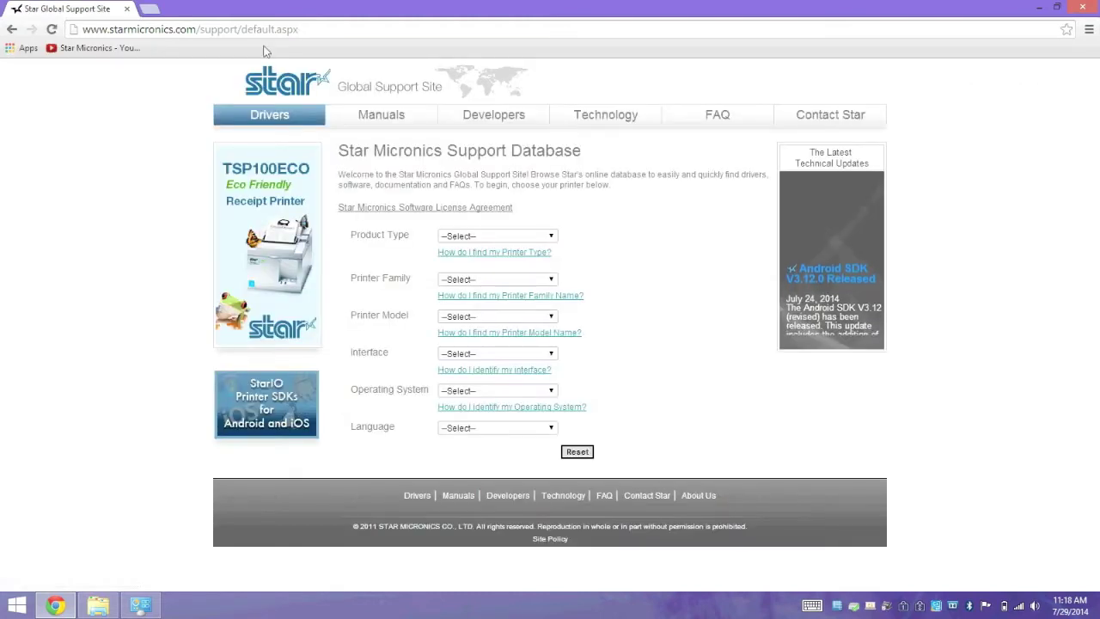
Filter the support database to product type Thermal, family TSP650II, interface Bluetooth and operating system Windows 8 / 7 / Vista / XP
{"action": "left_click", "coordinate": [522, 239]}
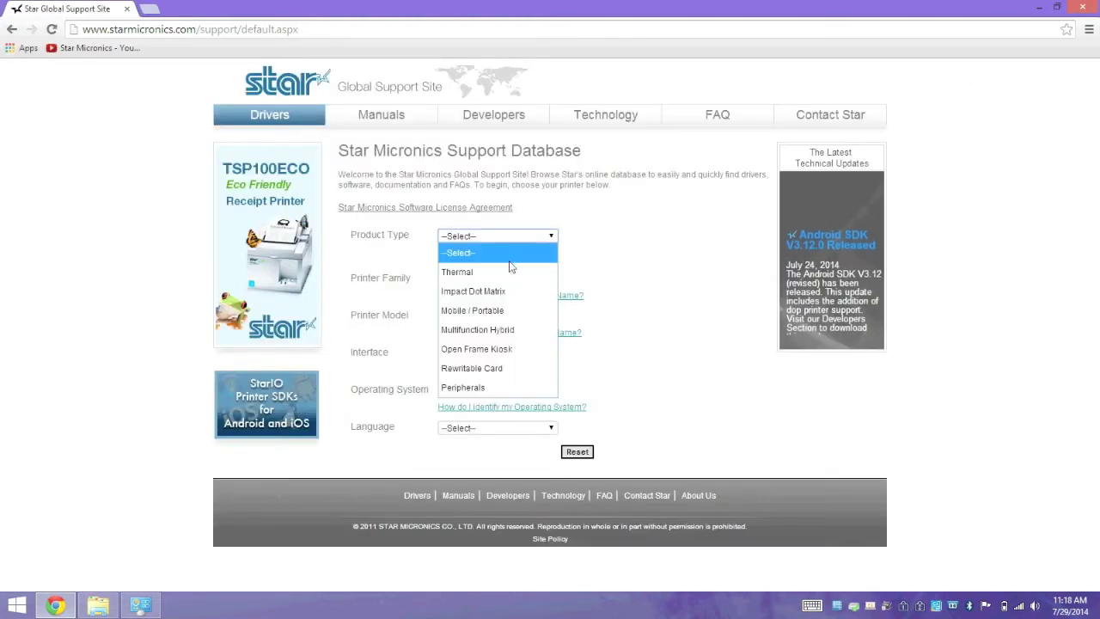
{"action": "left_click", "coordinate": [504, 273]}
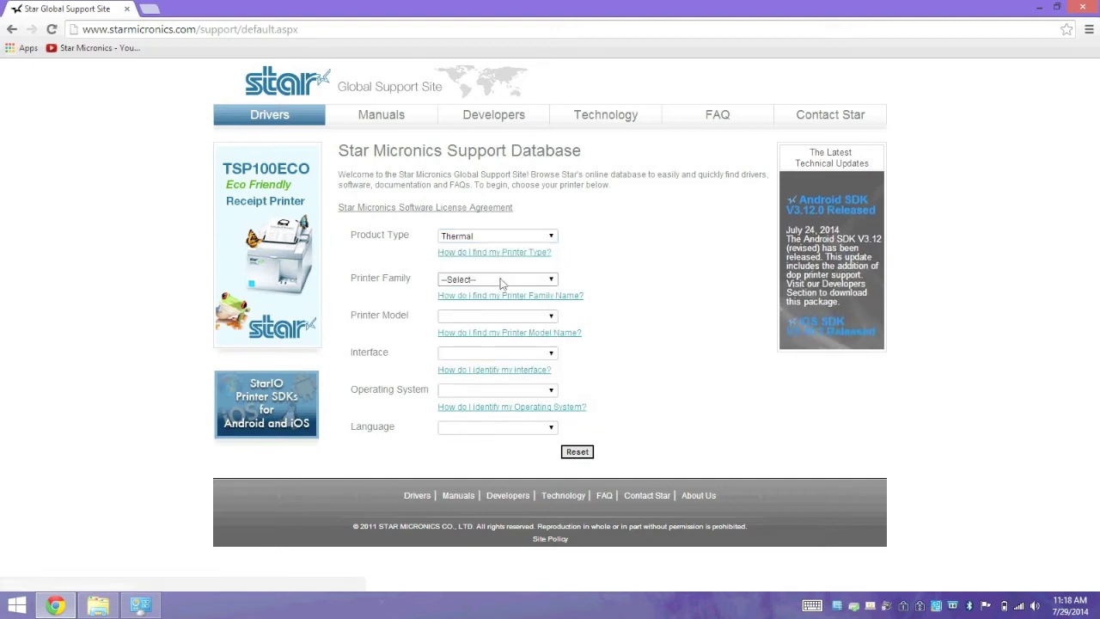
{"action": "left_click", "coordinate": [504, 279]}
{"action": "left_click", "coordinate": [475, 393]}
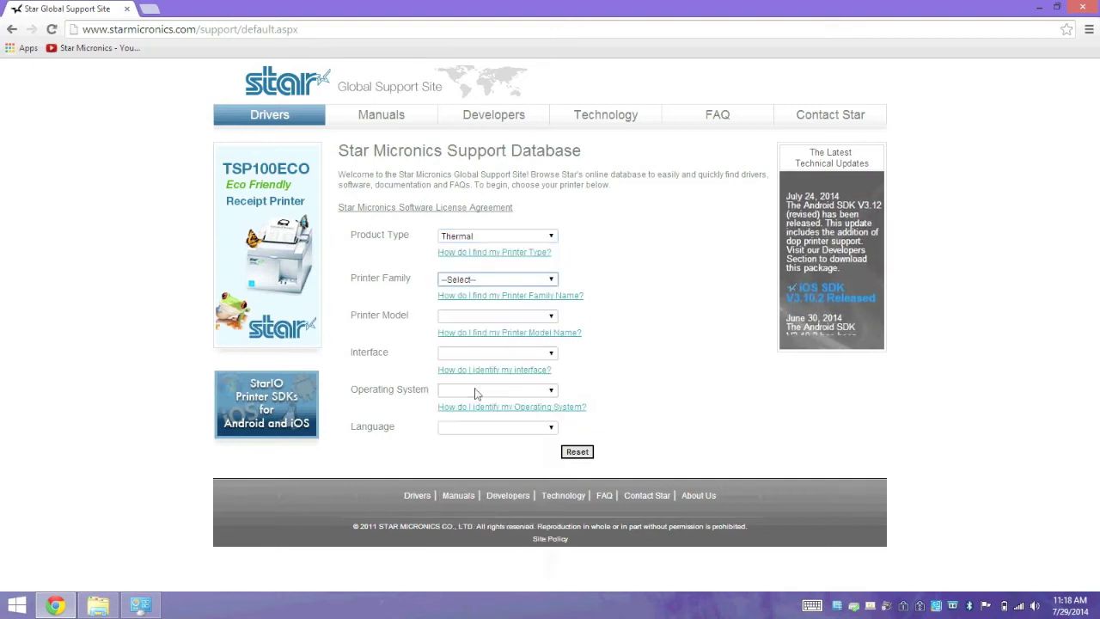
{"action": "left_click", "coordinate": [486, 352]}
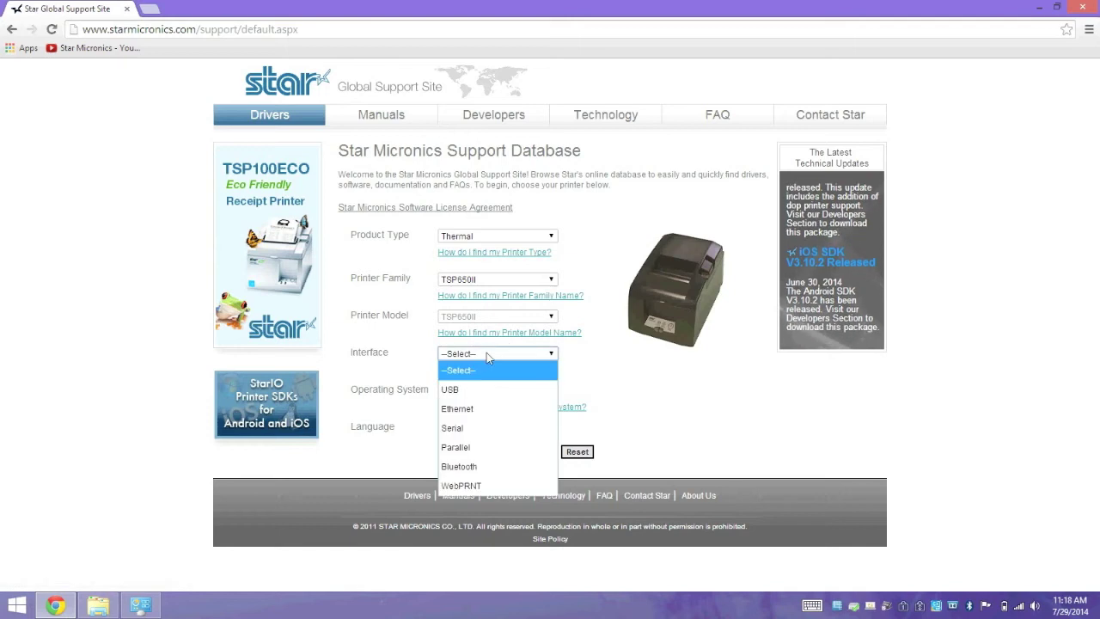
{"action": "left_click", "coordinate": [481, 468]}
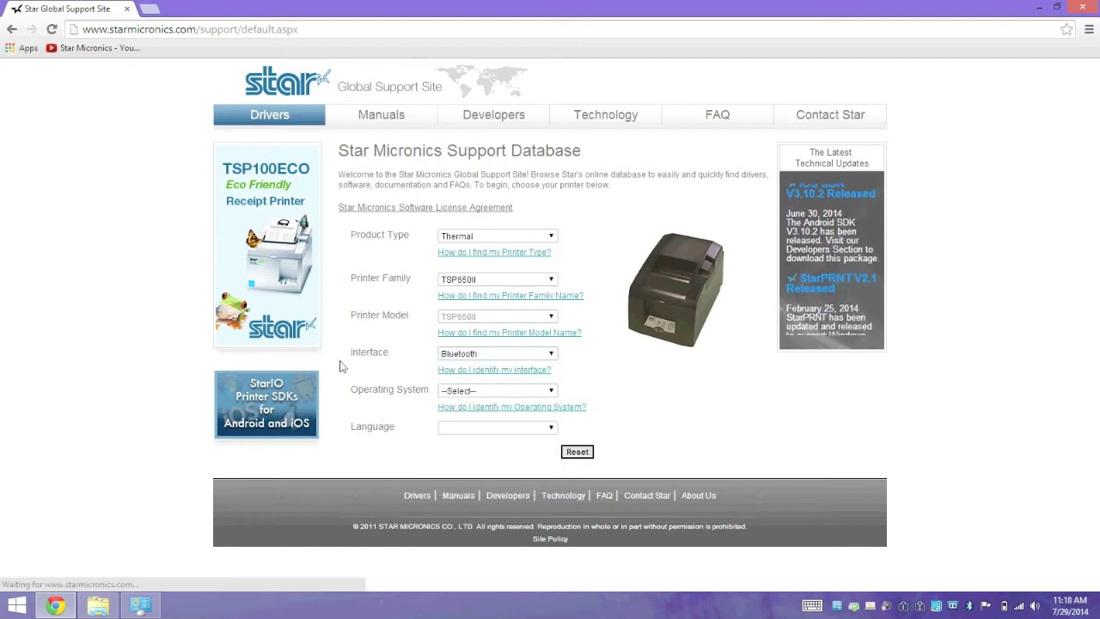
{"action": "left_click", "coordinate": [486, 391]}
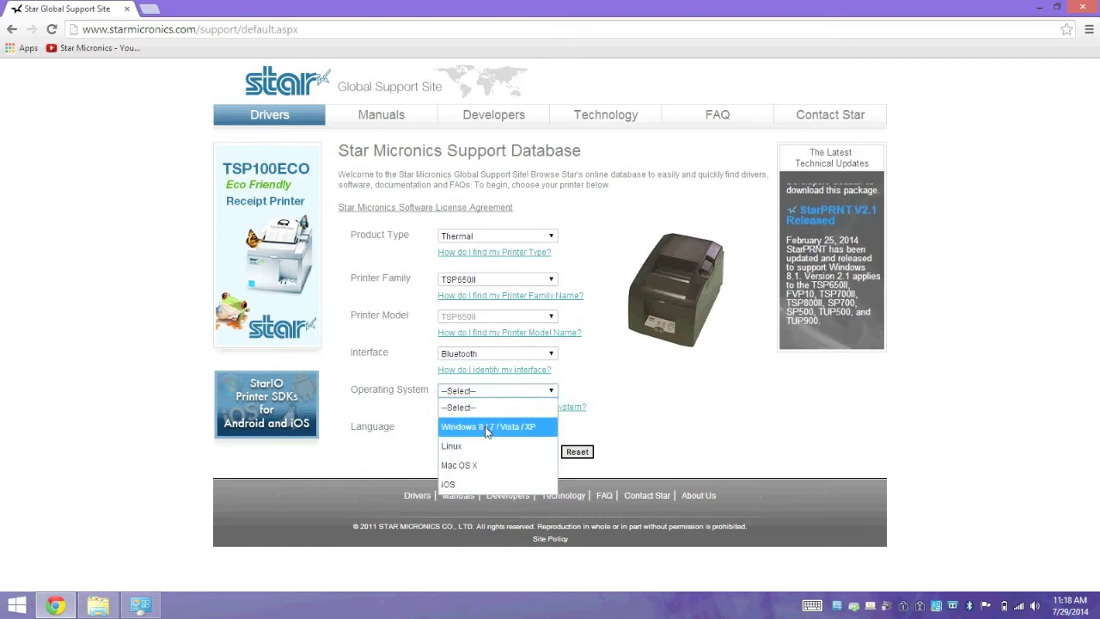
{"action": "left_click", "coordinate": [488, 427]}
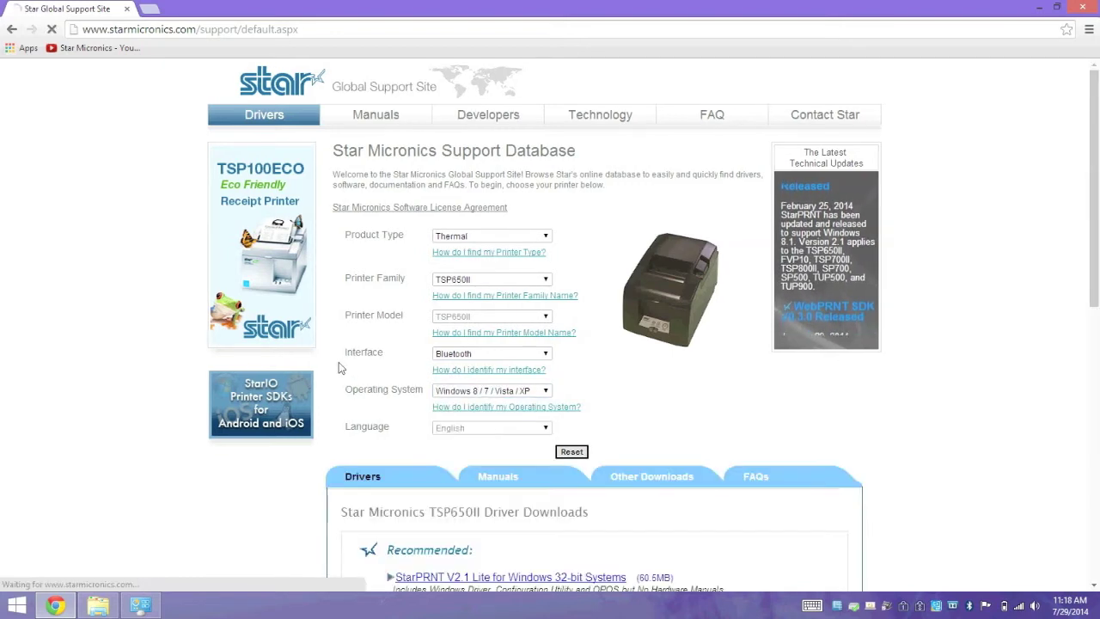
Download the recommended StarPRNT V2.1 Lite driver package for Windows 64-bit systems
{"action": "scroll", "coordinate": [335, 365], "scroll_direction": "down", "scroll_amount": 2}
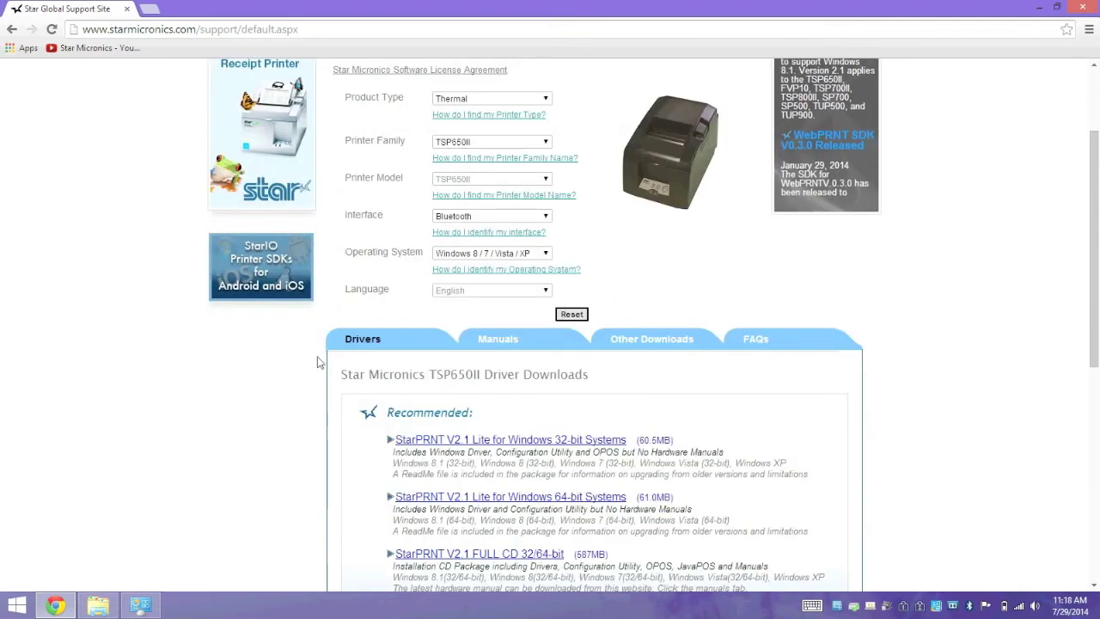
{"action": "scroll", "coordinate": [413, 370], "scroll_direction": "down", "scroll_amount": 1}
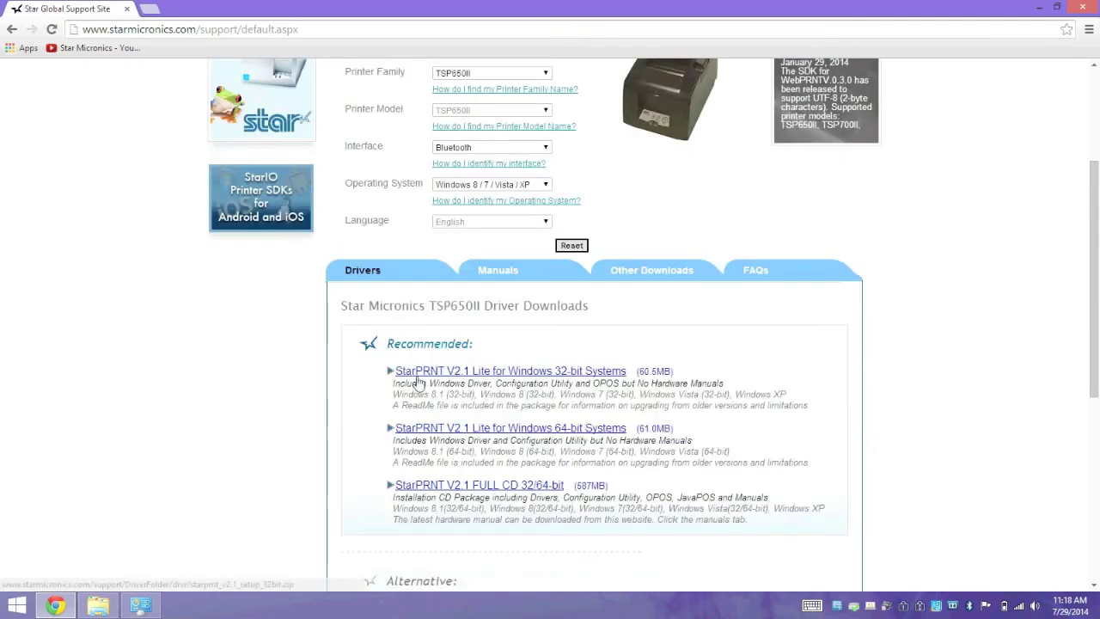
{"action": "scroll", "coordinate": [532, 413], "scroll_direction": "down", "scroll_amount": 1}
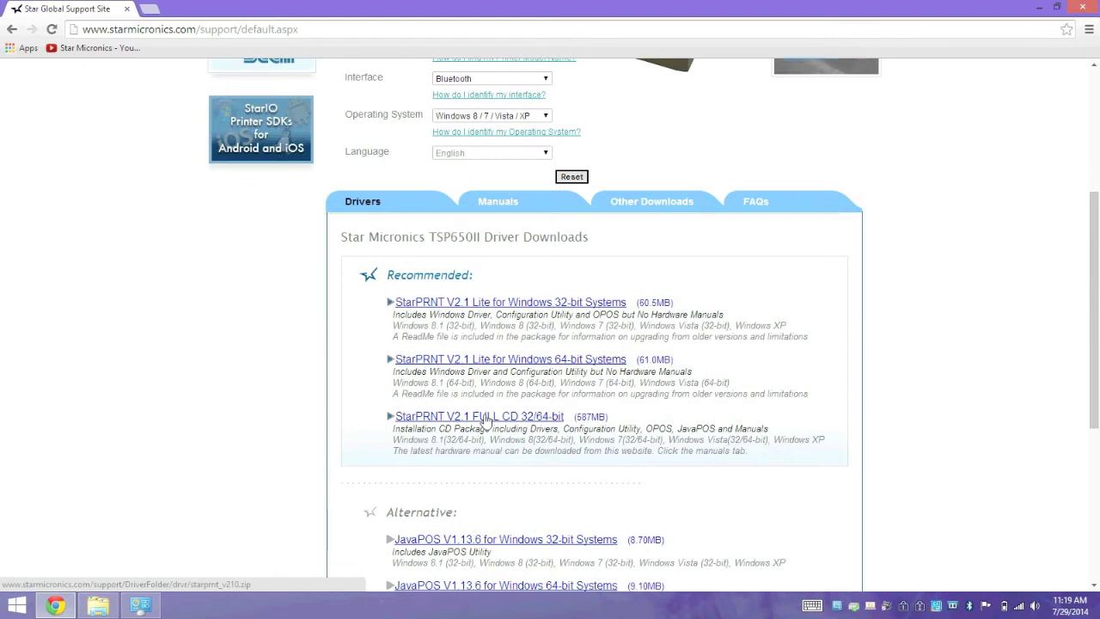
{"action": "left_click", "coordinate": [529, 361]}
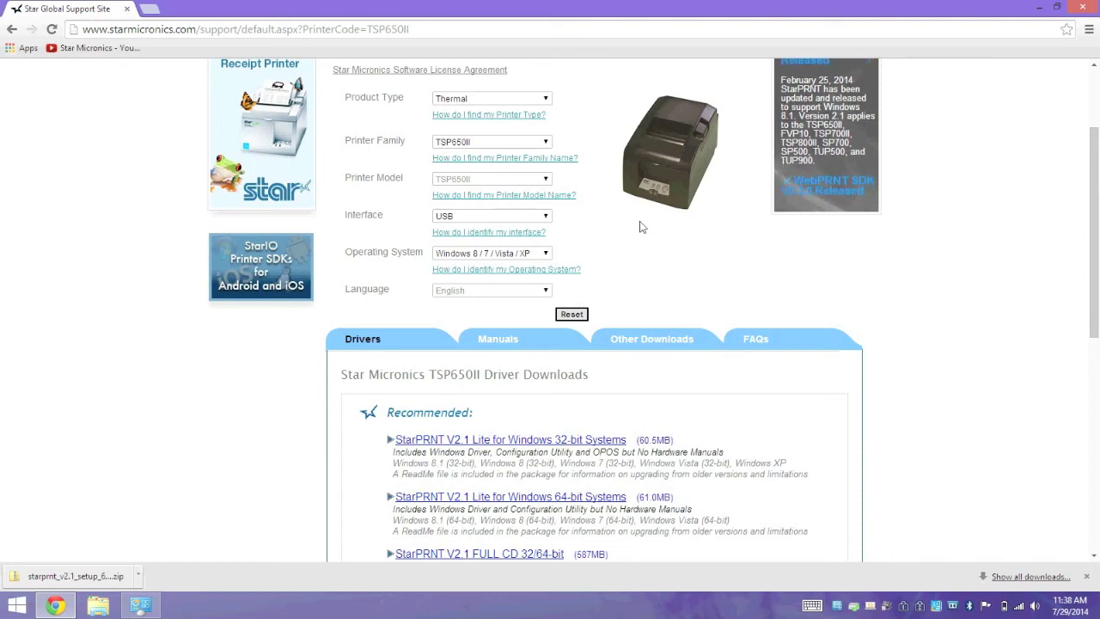
Minimize the browser and, in File Explorer's Downloads folder, extract the starprnt_v2.1_setup_64bit archive to the suggested destination
{"action": "left_click", "coordinate": [1038, 6]}
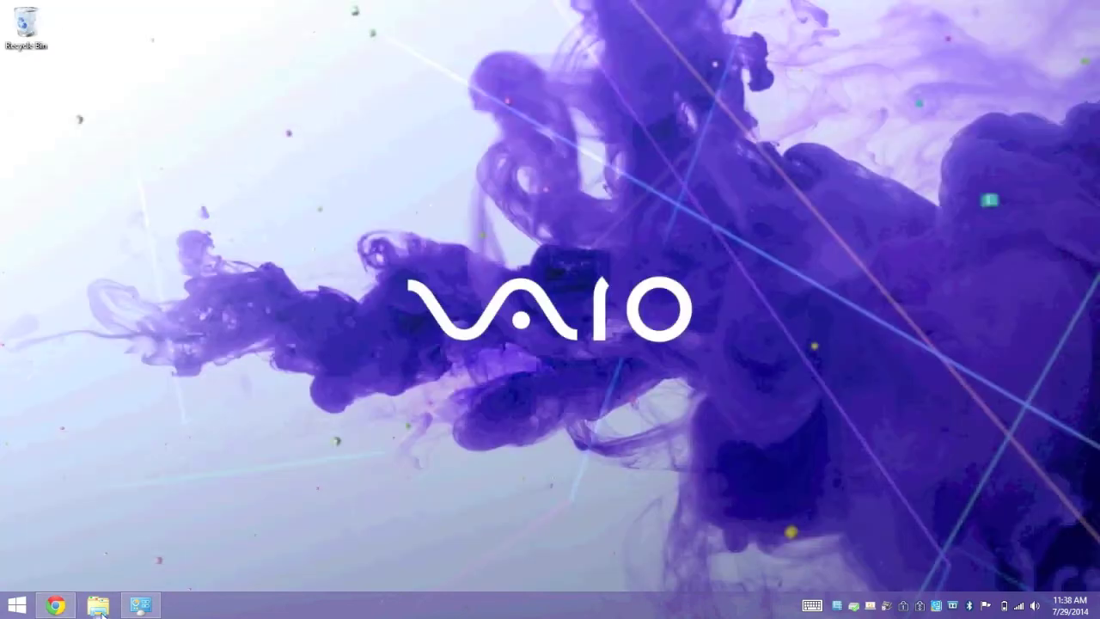
{"action": "left_click", "coordinate": [99, 606]}
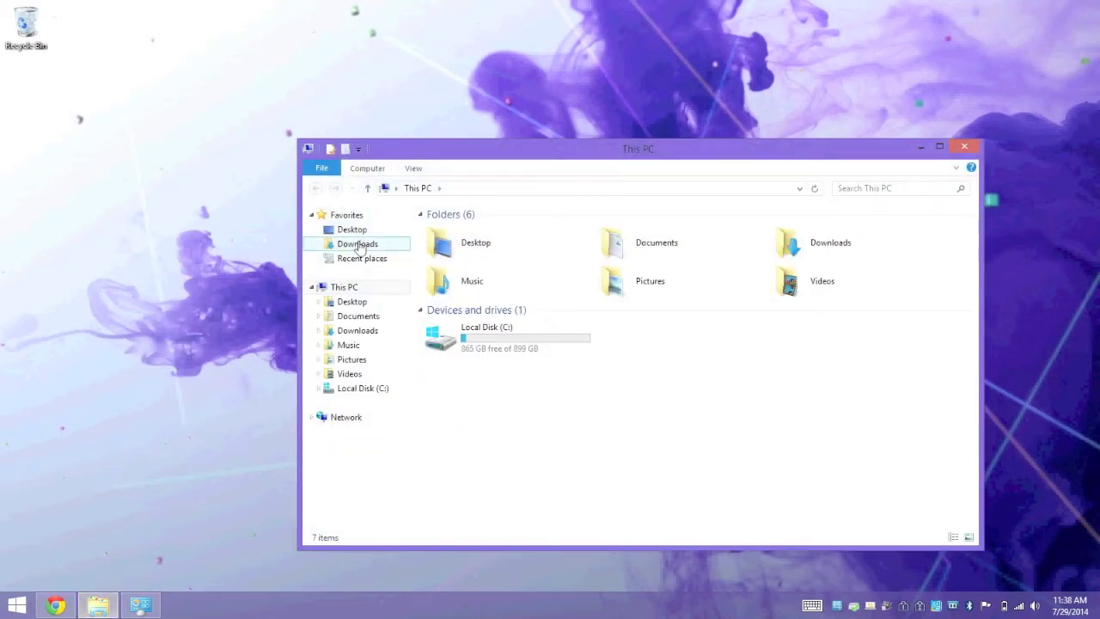
{"action": "left_click", "coordinate": [359, 246]}
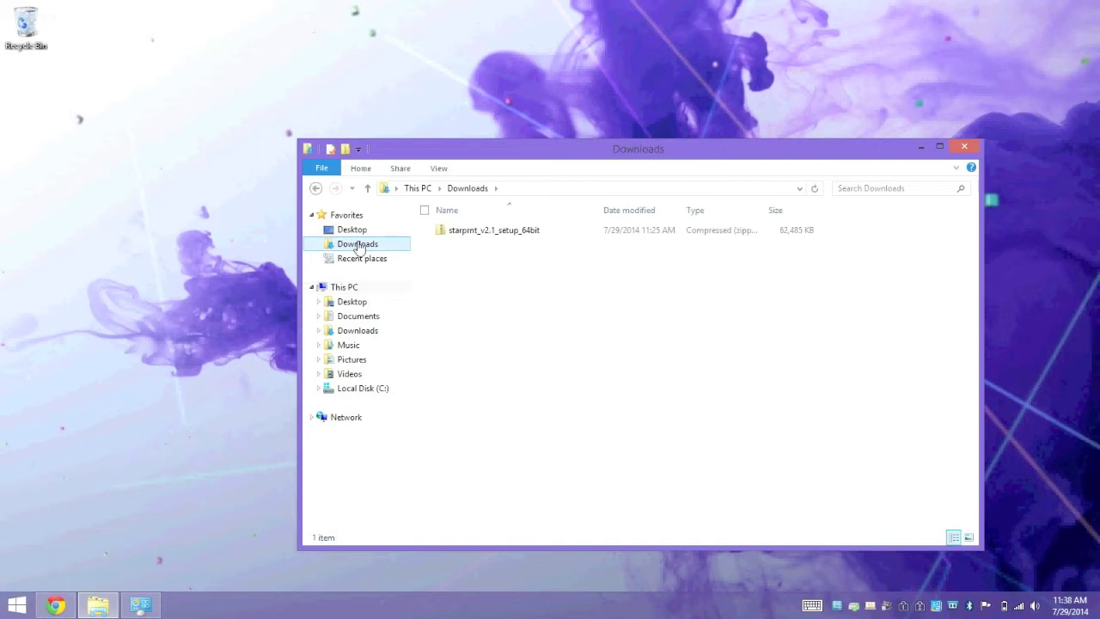
{"action": "left_click", "coordinate": [504, 234]}
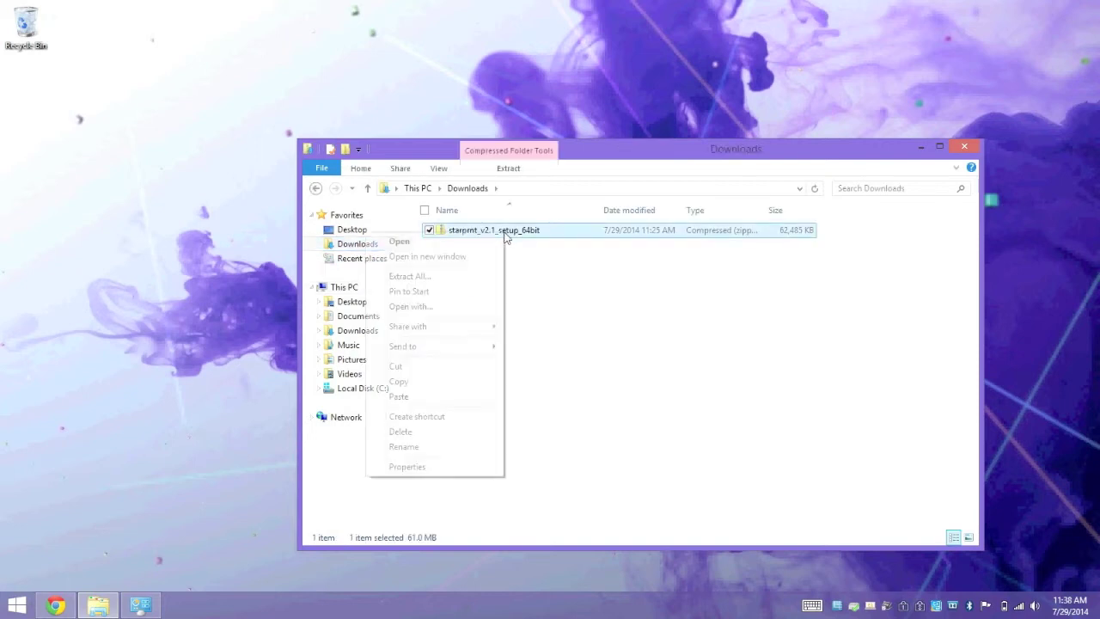
{"action": "left_click", "coordinate": [401, 277]}
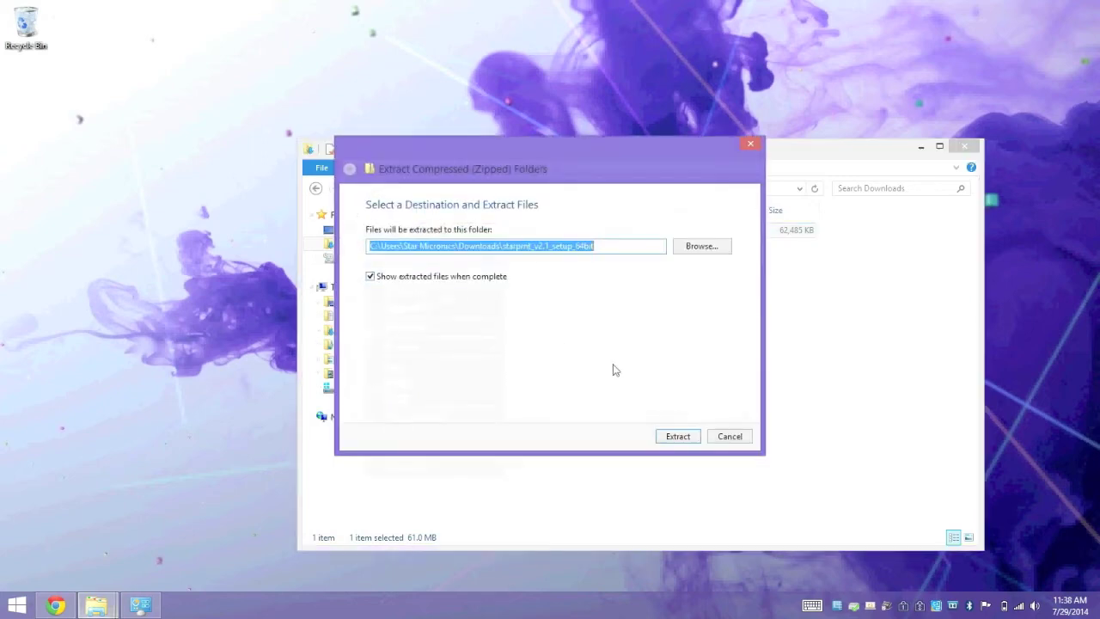
{"action": "left_click", "coordinate": [687, 445]}
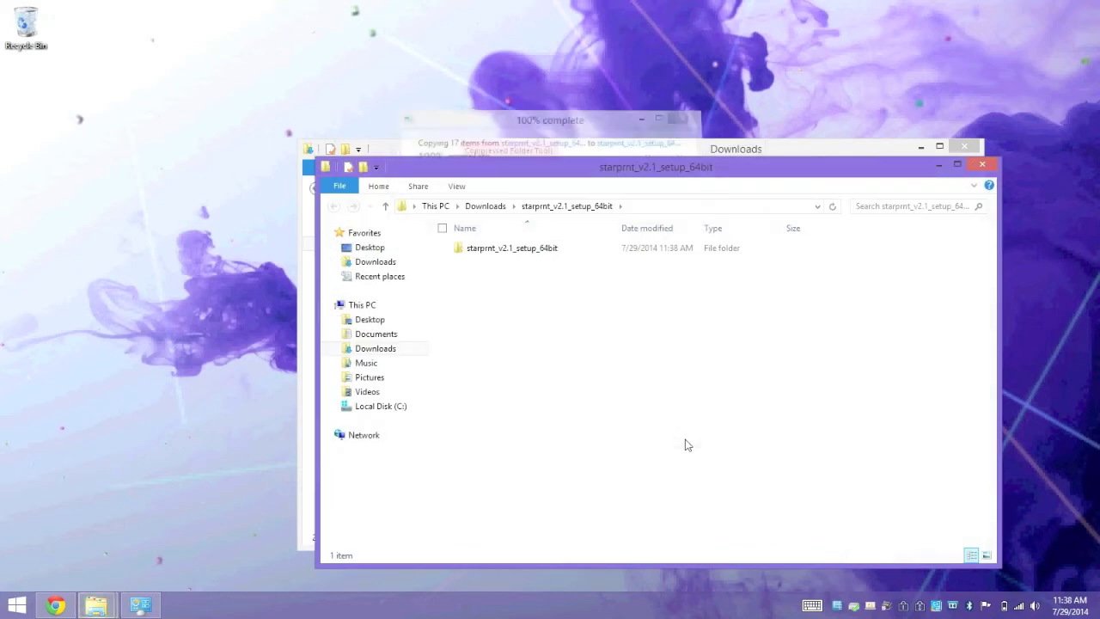
Run the Setup application from the extracted package's Setup folder and minimize the open folder windows
{"action": "double_click", "coordinate": [524, 249]}
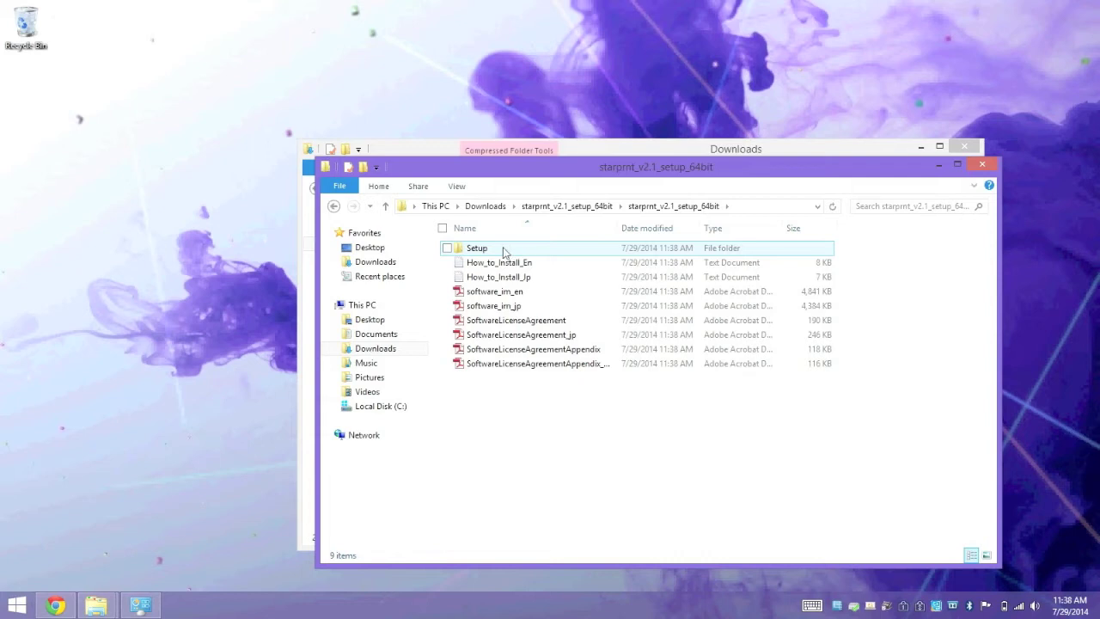
{"action": "double_click", "coordinate": [495, 250]}
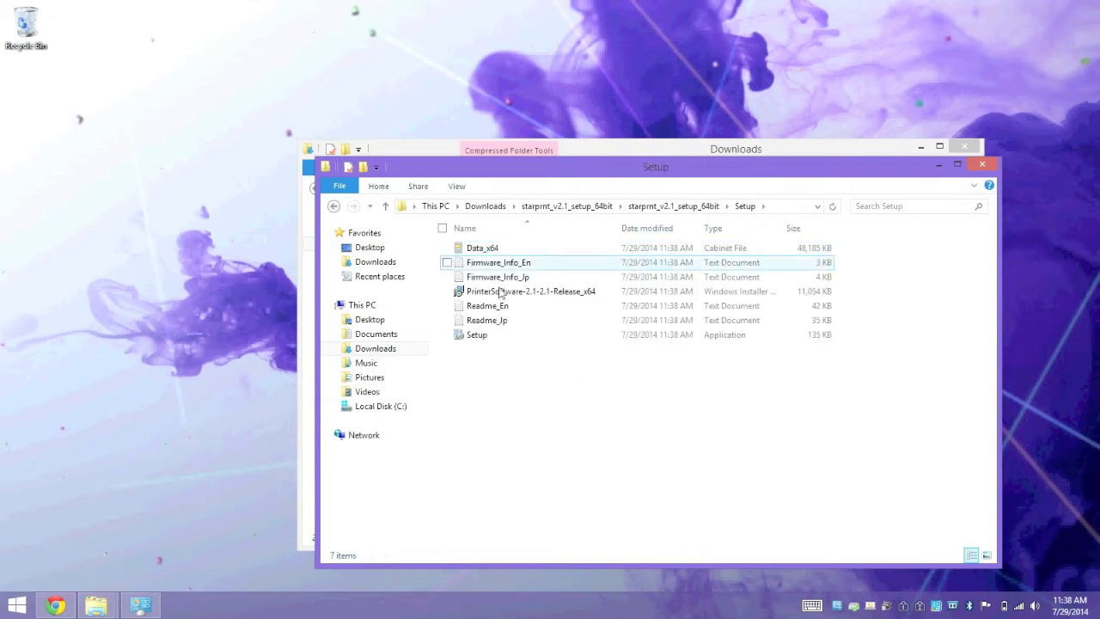
{"action": "left_click", "coordinate": [503, 340]}
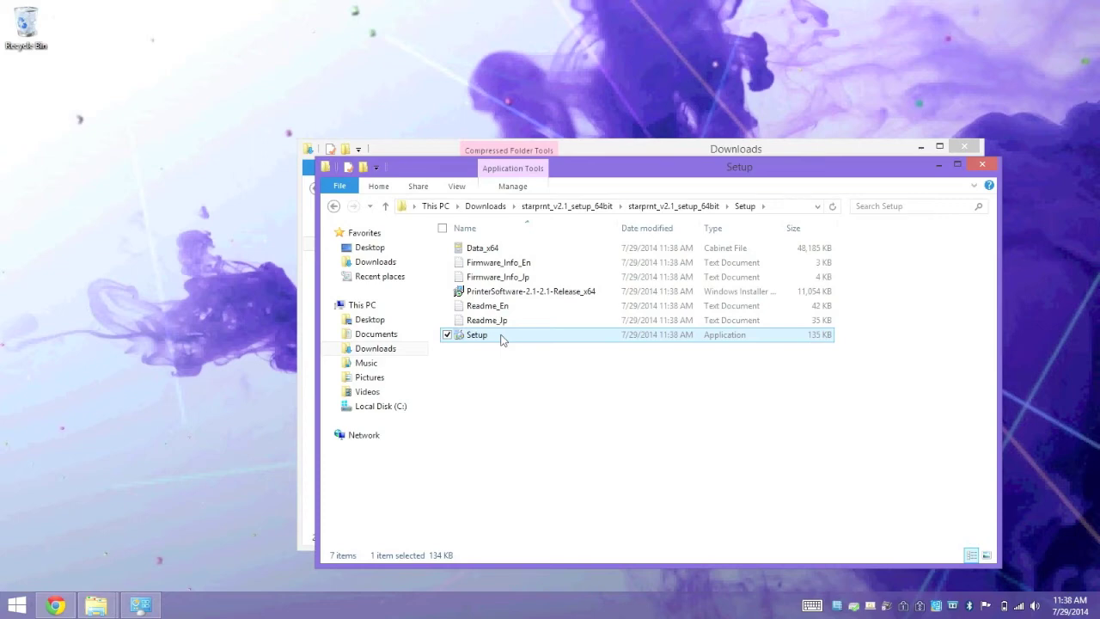
{"action": "double_click", "coordinate": [503, 337]}
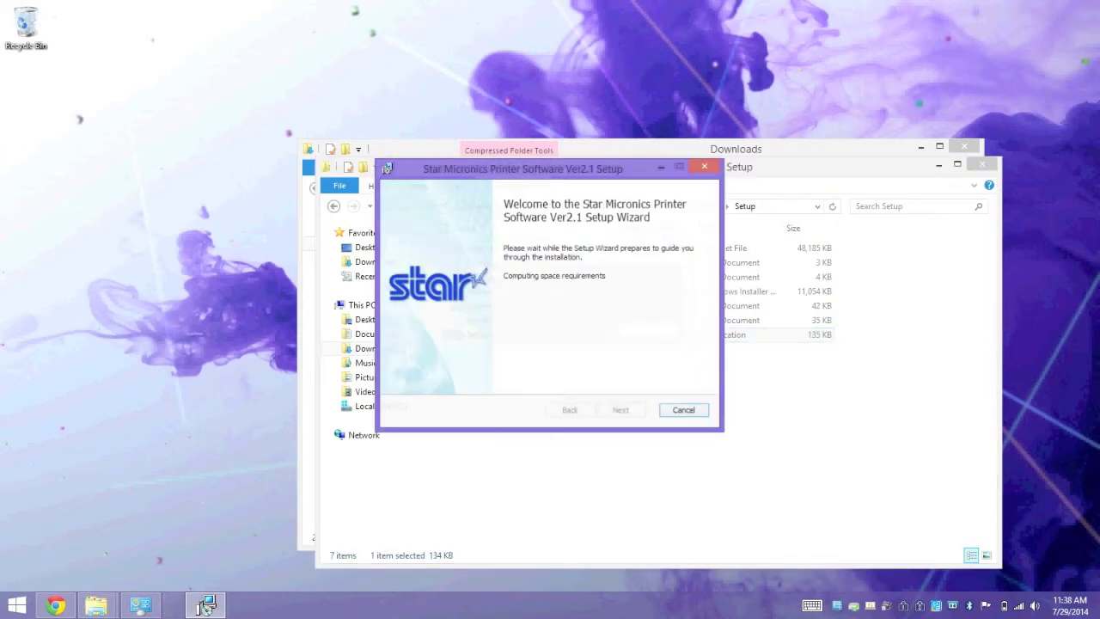
{"action": "left_click", "coordinate": [939, 163]}
{"action": "left_click", "coordinate": [922, 150]}
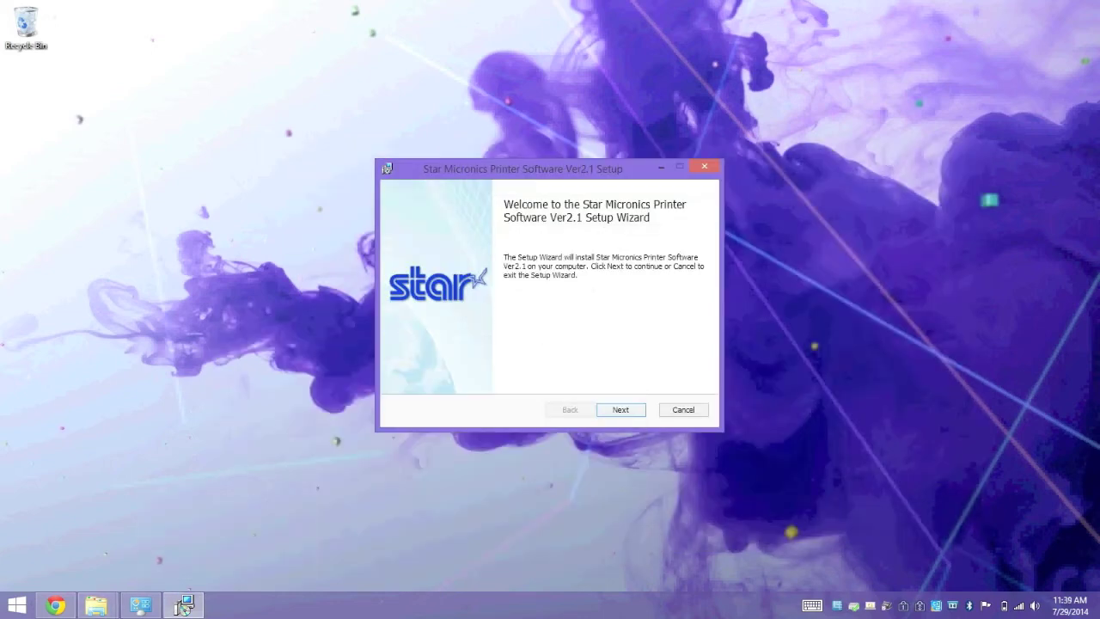
Accept the license agreement and install Star Micronics Printer Software Ver2.1 with the Typical setup type
{"action": "key", "text": "Return"}
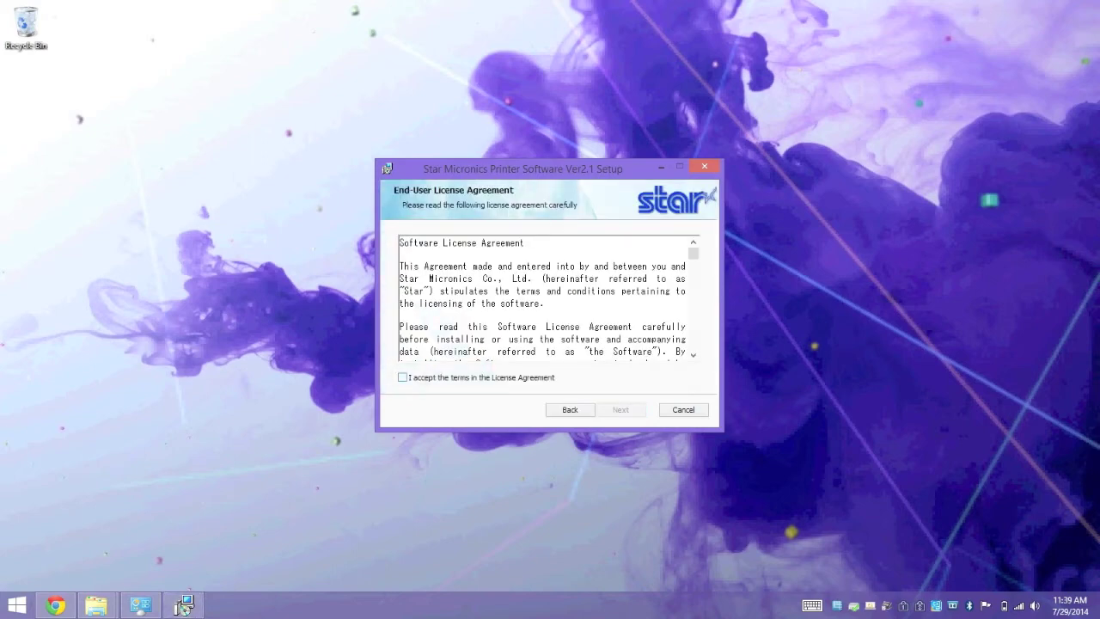
{"action": "key", "text": "space"}
{"action": "key", "text": "Return"}
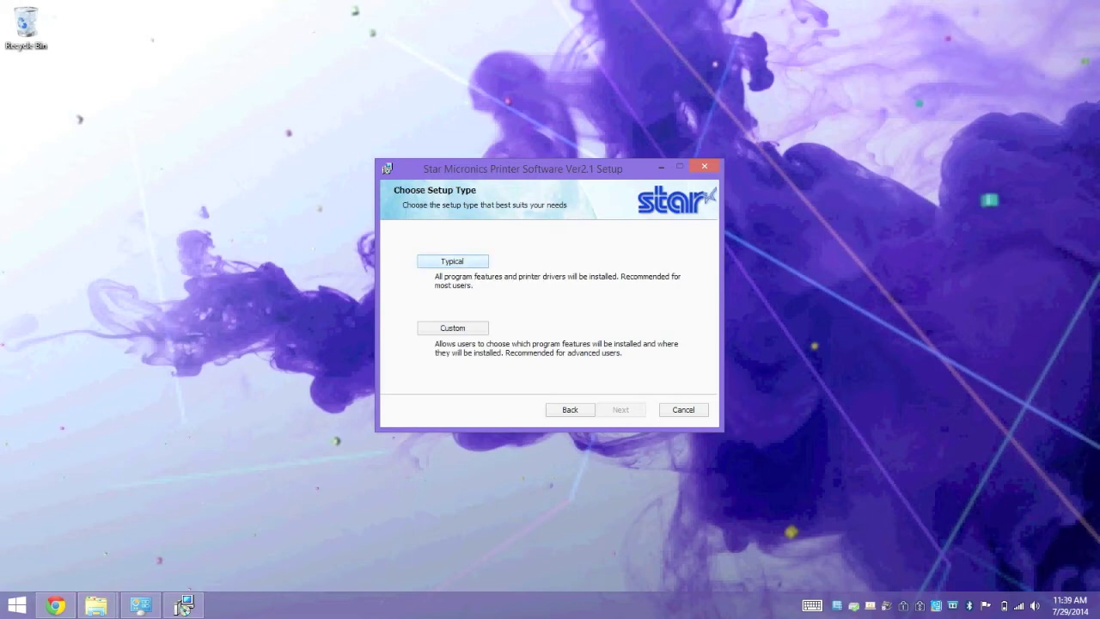
{"action": "left_click", "coordinate": [452, 260]}
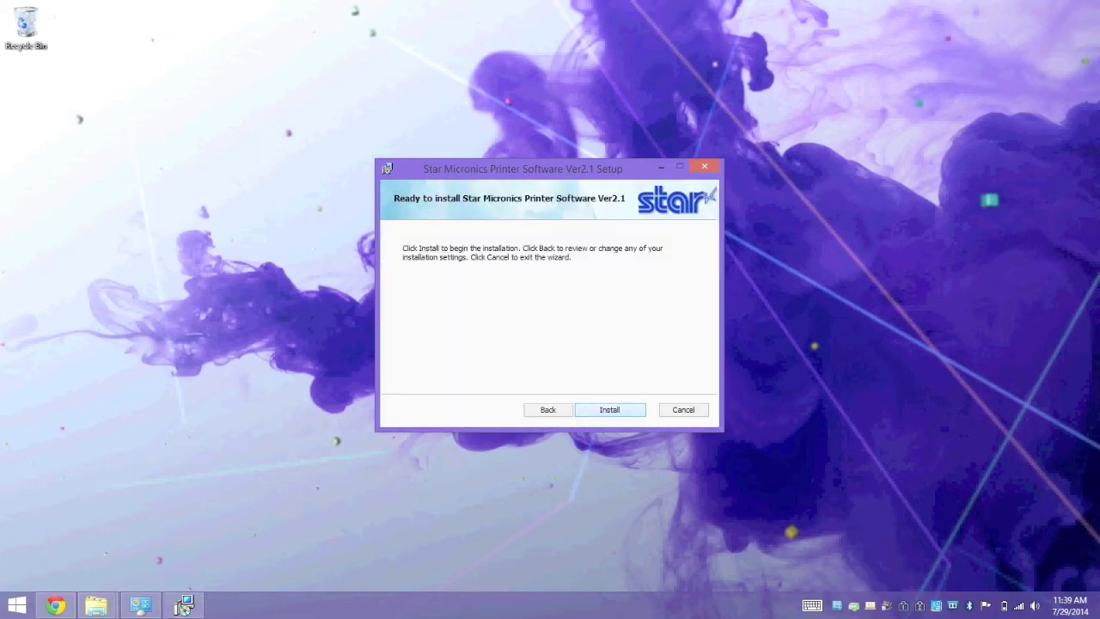
{"action": "key", "text": "Return"}
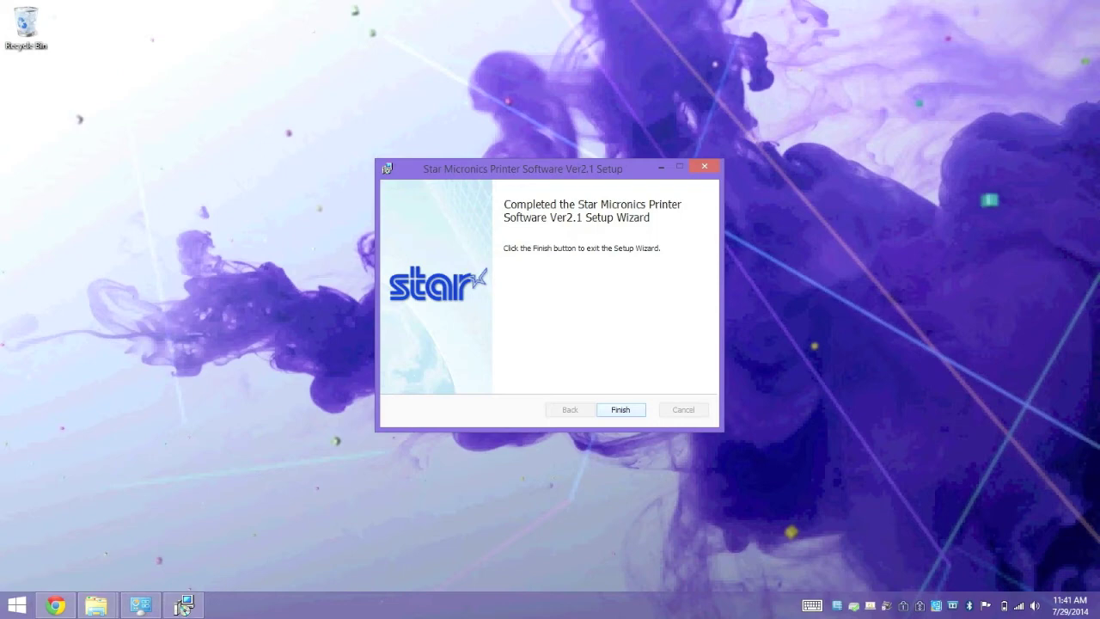
Finish the completed Star Micronics Printer Software setup wizard, and find and launch Printer Utility StarPRNT from the Start screen
{"action": "left_click", "coordinate": [609, 410]}
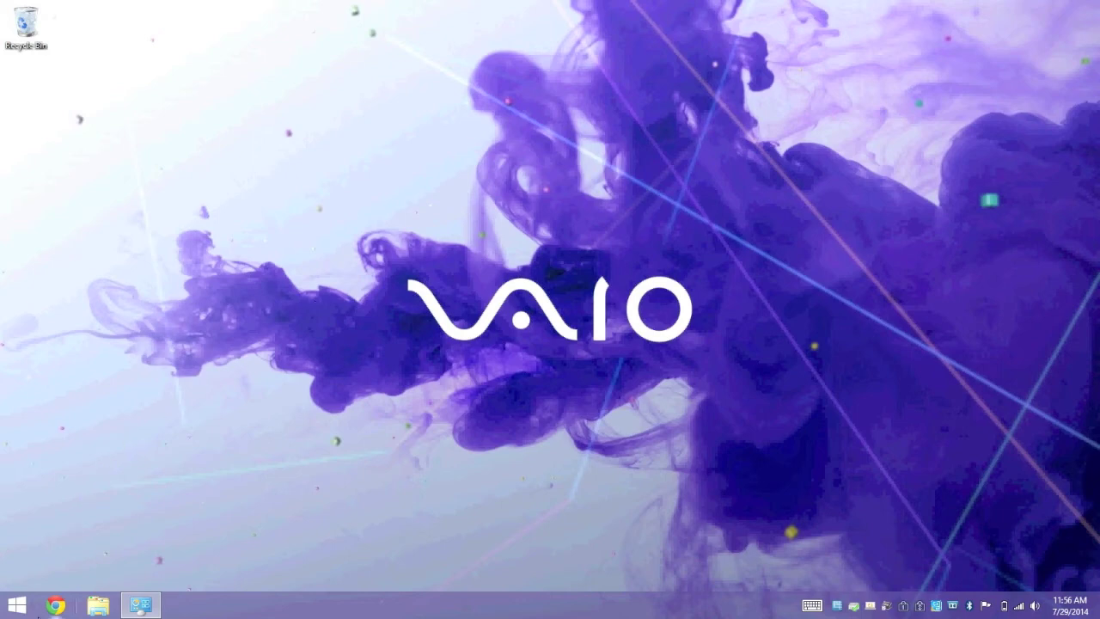
{"action": "left_click", "coordinate": [17, 606]}
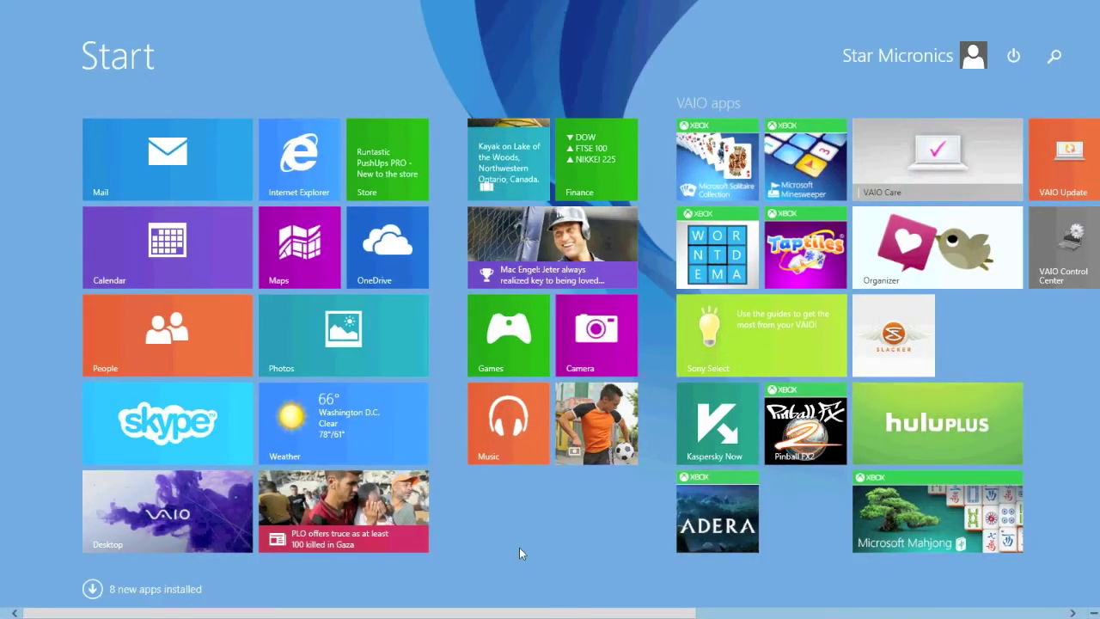
{"action": "type", "text": "Printer Utility StarPRNT"}
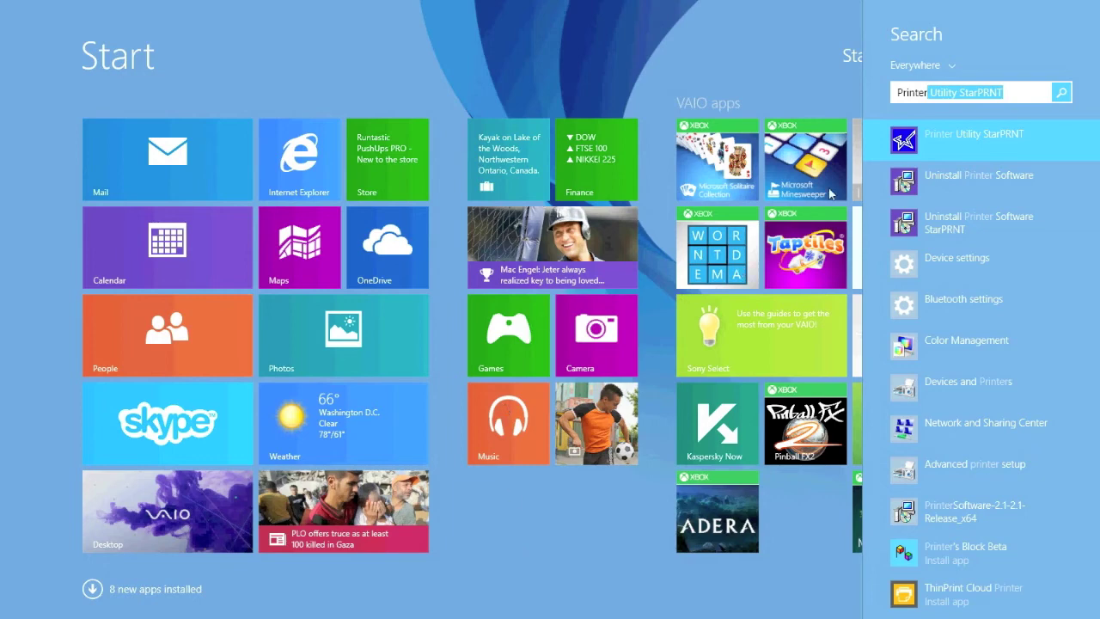
{"action": "left_click", "coordinate": [955, 142]}
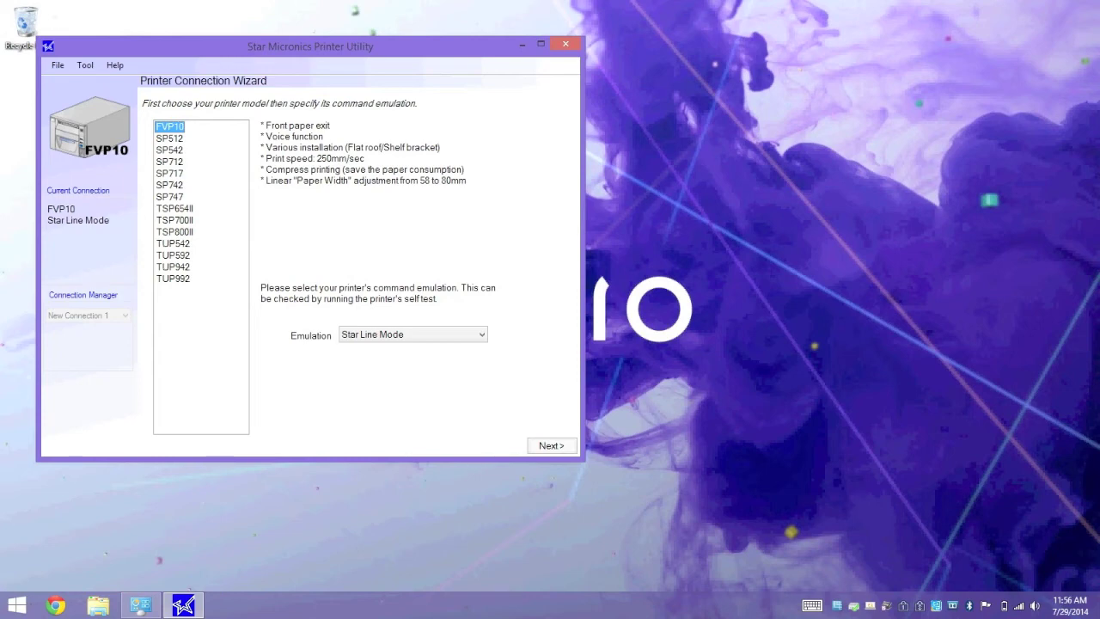
Create a printer connection for the TSP654II in Star Line Mode over Bluetooth port COM4, named TSP654II-BT:COM4, and dismiss the driver notice
{"action": "left_click", "coordinate": [175, 208]}
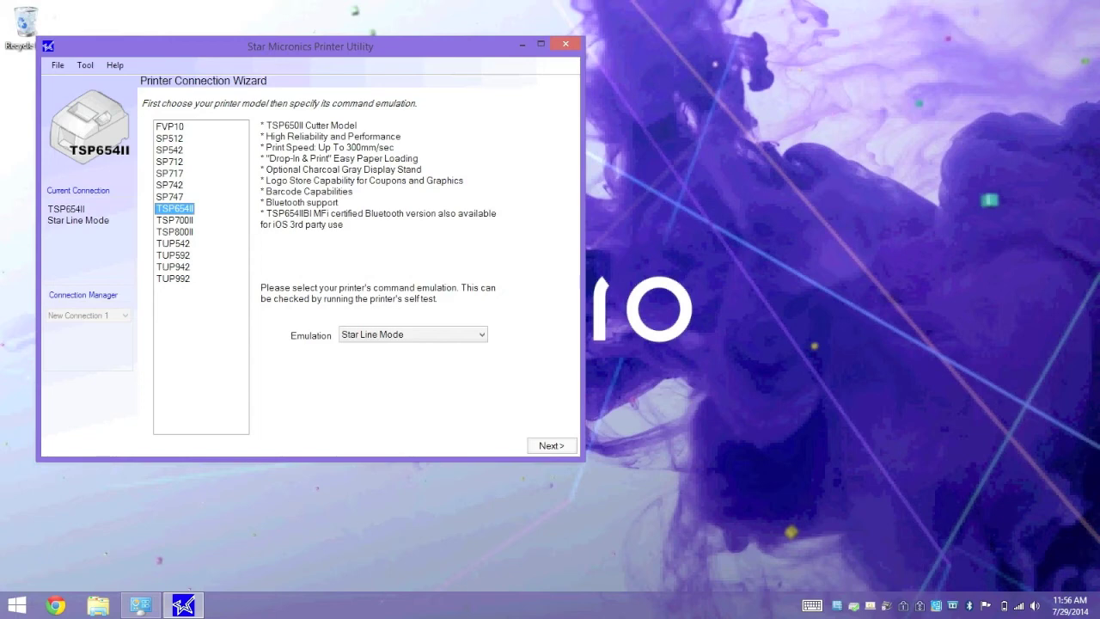
{"action": "key", "text": "Return"}
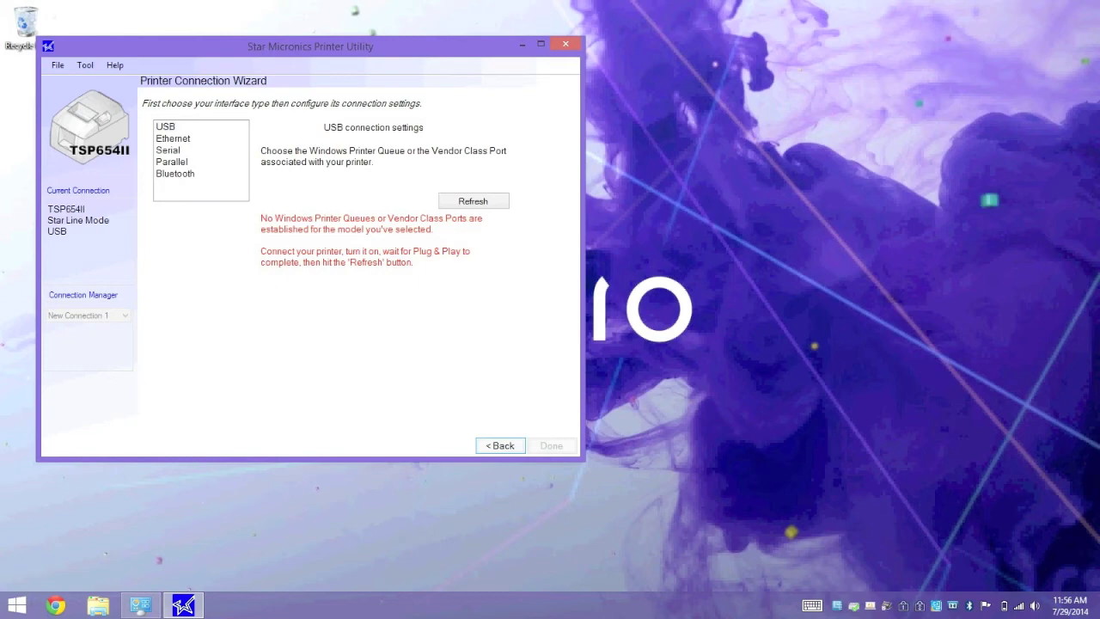
{"action": "left_click", "coordinate": [175, 173]}
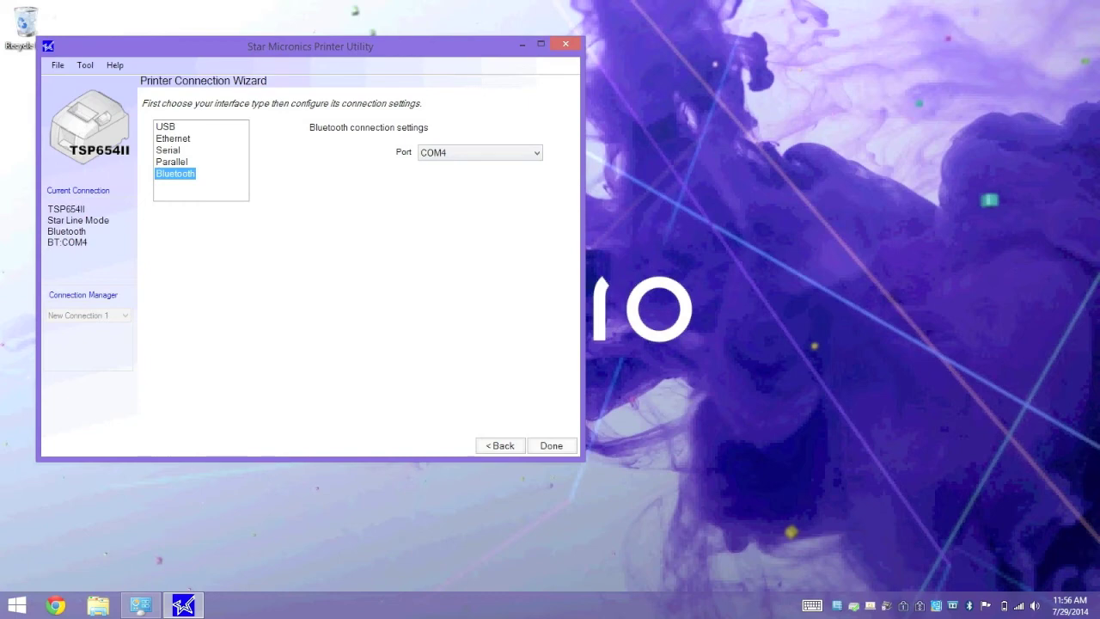
{"action": "left_click", "coordinate": [480, 152]}
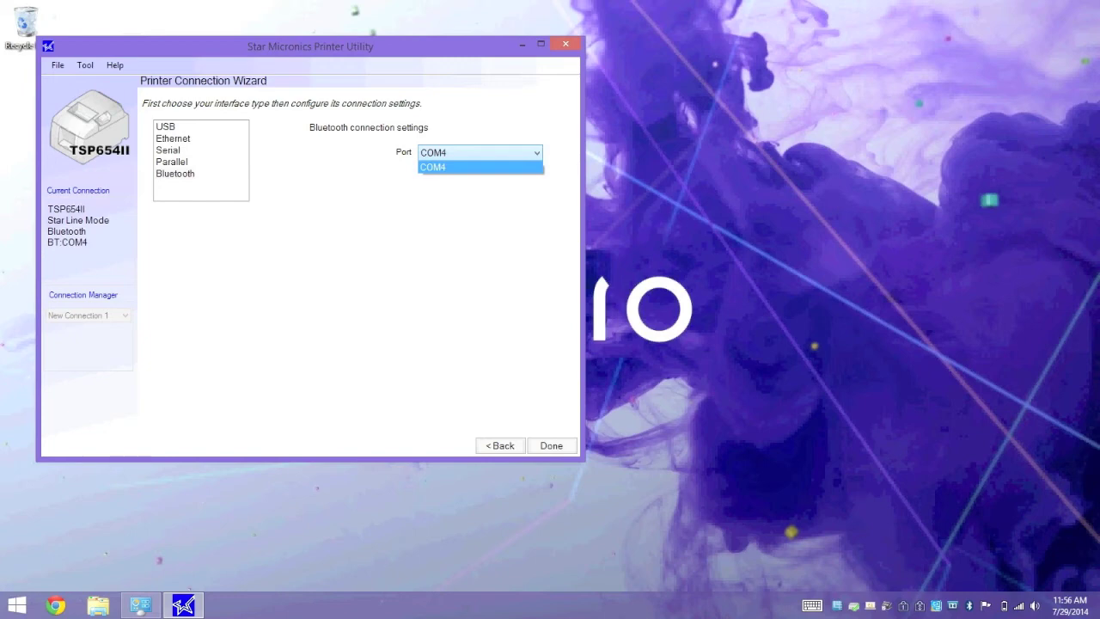
{"action": "key", "text": "Return"}
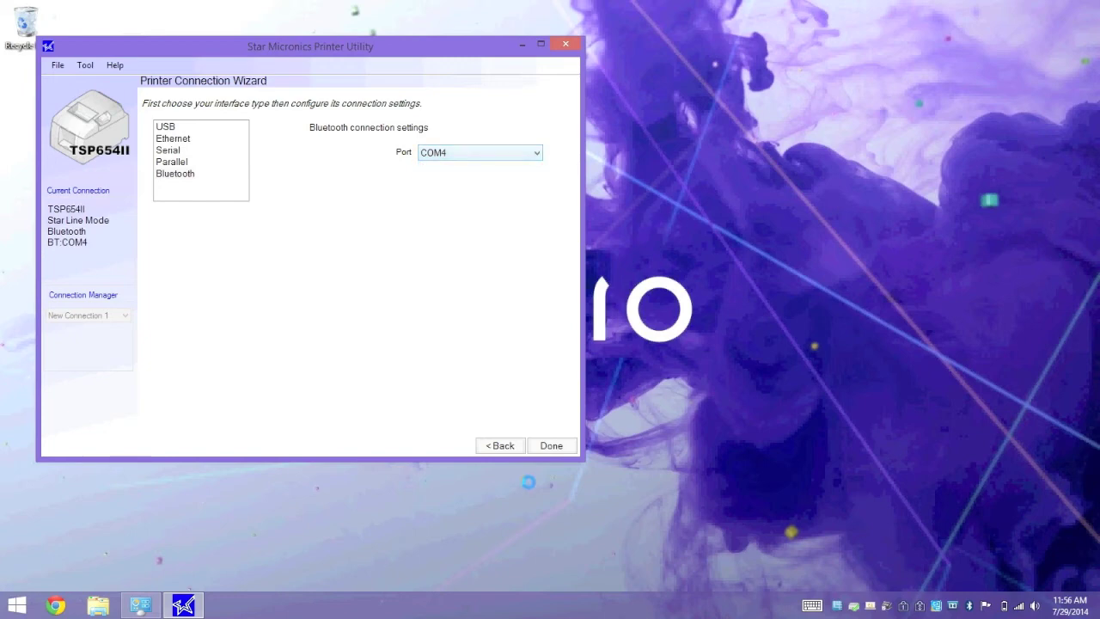
{"action": "key", "text": "Return"}
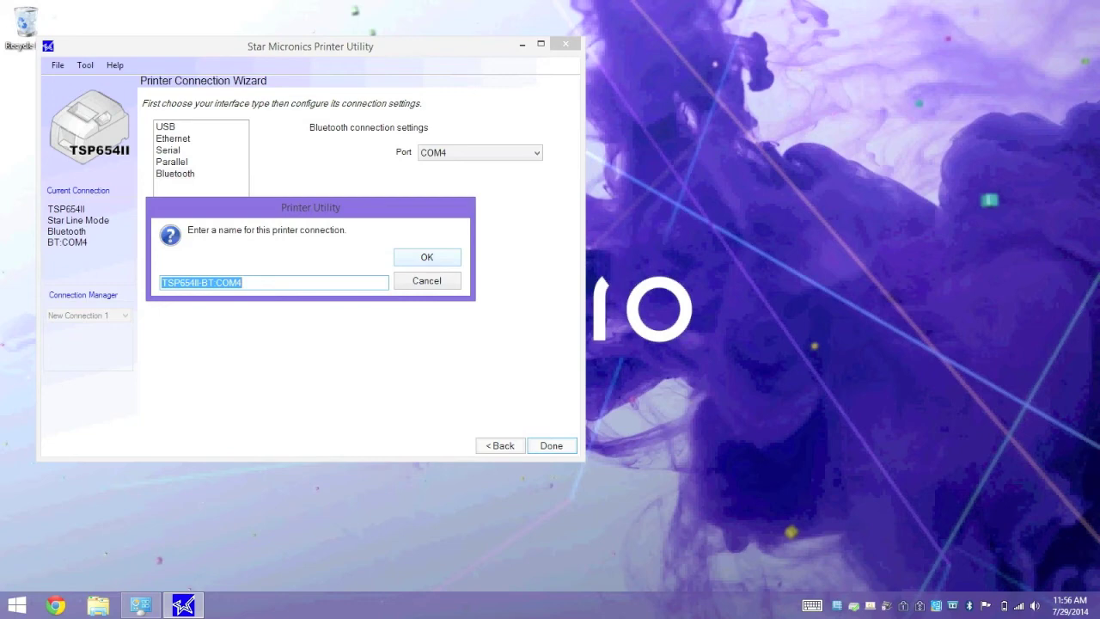
{"action": "key", "text": "Return"}
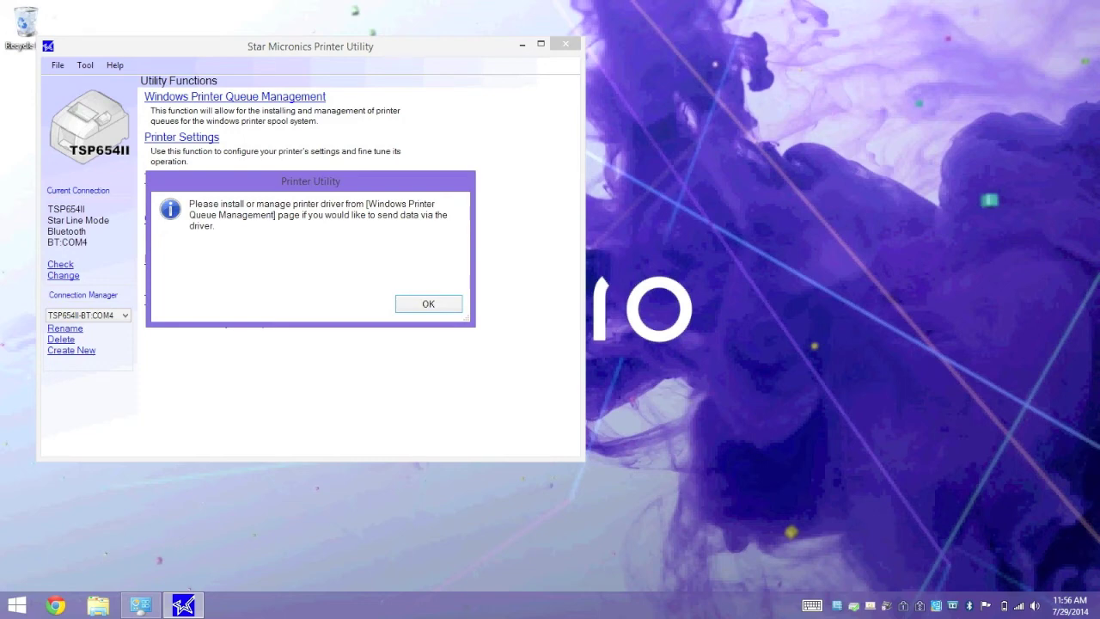
{"action": "key", "text": "Return"}
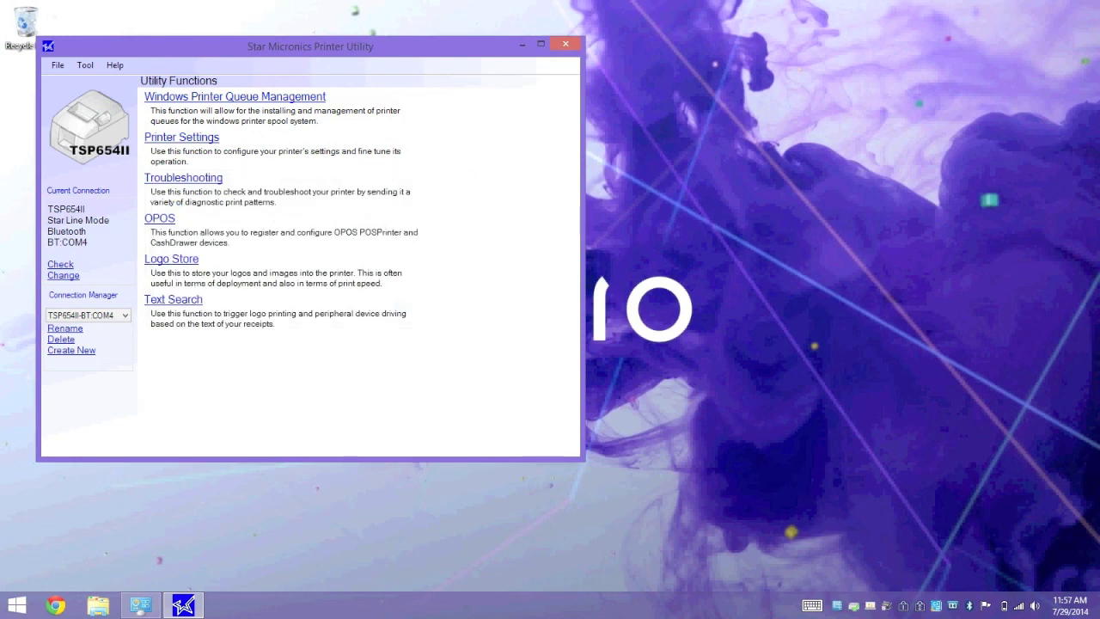
In Windows Printer Queue Management, install the Windows printer driver and add a printer named TSP654II - BT:COM4
{"action": "key", "text": "Return"}
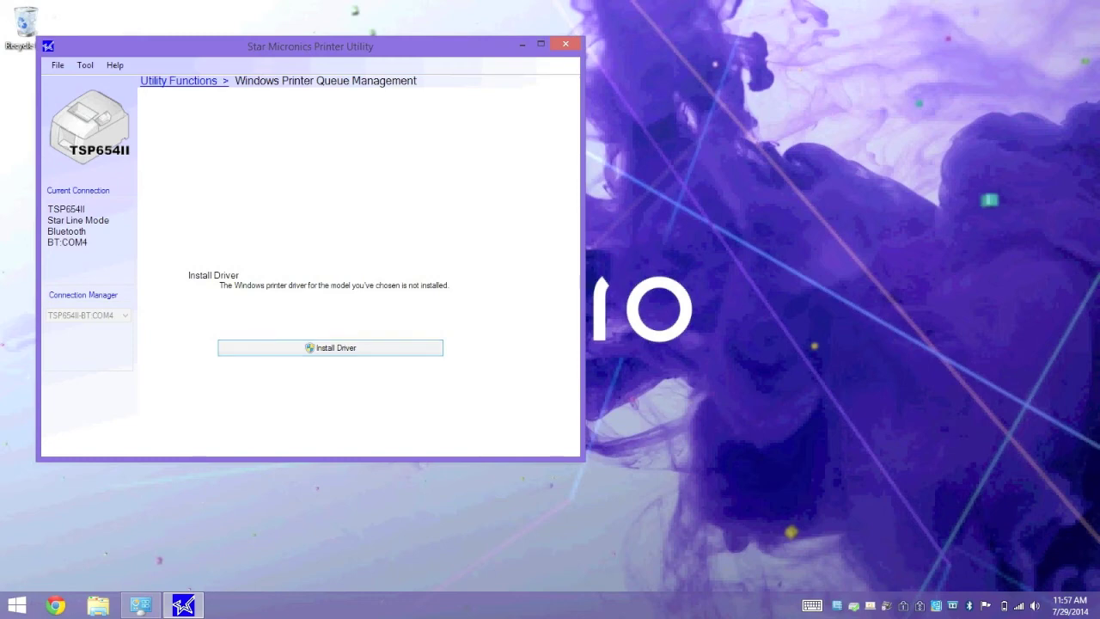
{"action": "key", "text": "Return"}
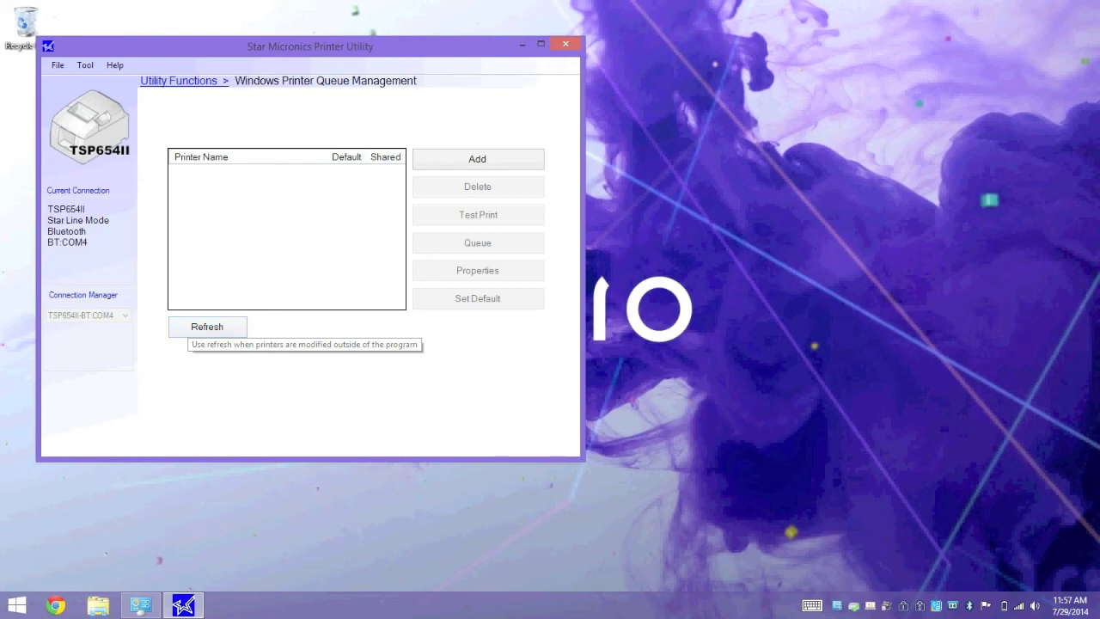
{"action": "key", "text": "Return"}
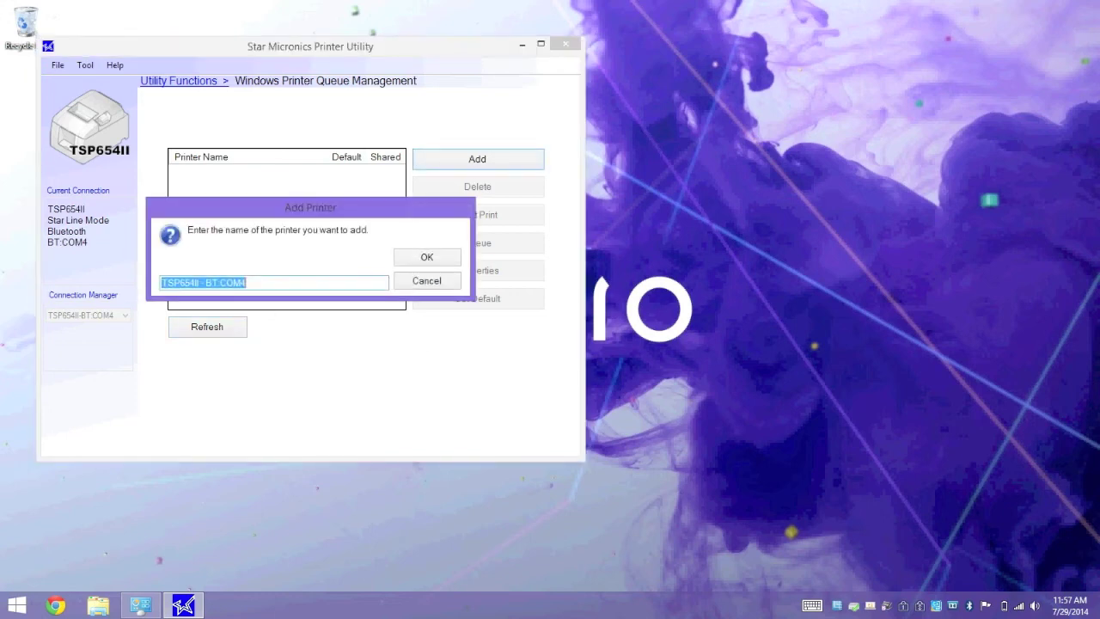
{"action": "left_click", "coordinate": [247, 282]}
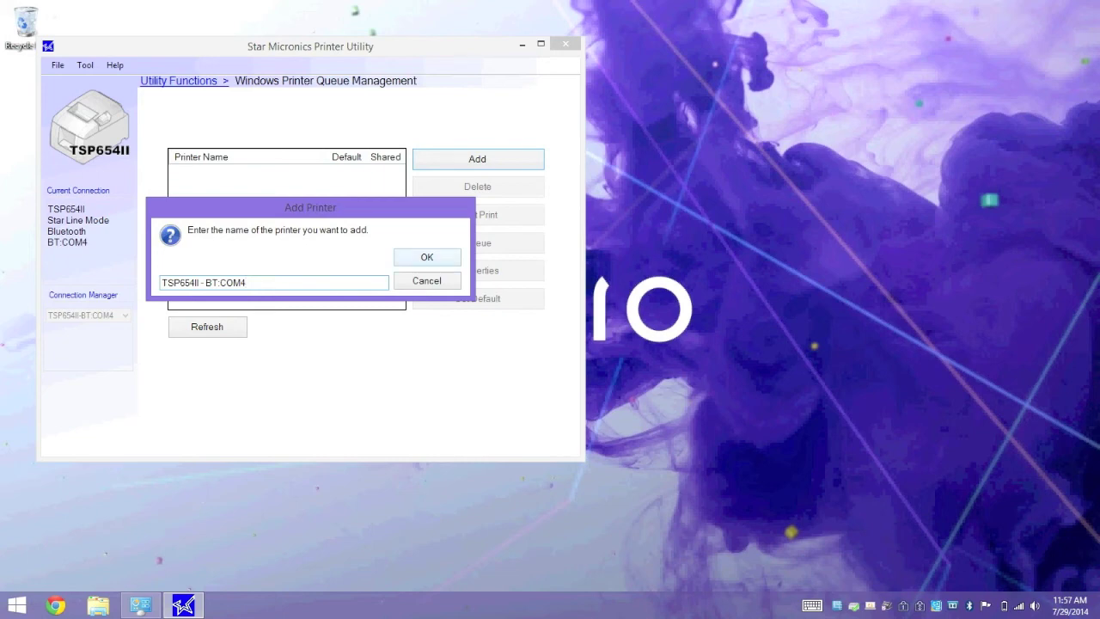
{"action": "key", "text": "Tab"}
{"action": "key", "text": "Return"}
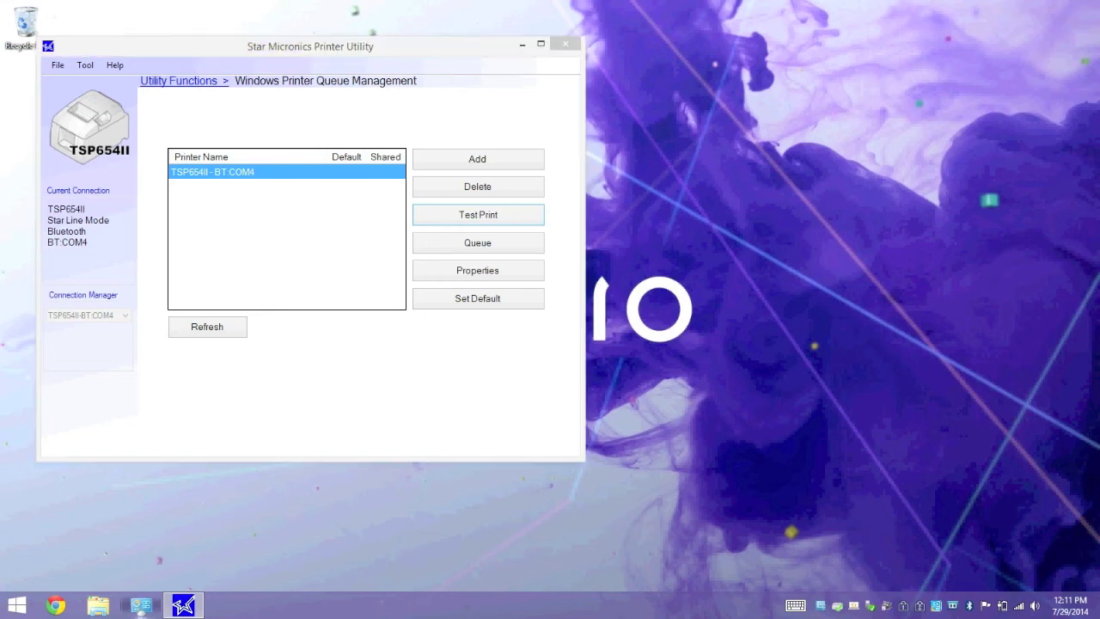
Switch to Control Panel's Devices and Printers and print a test page from the printer properties of TSP654II - BT:COM4
{"action": "key", "text": "alt+Tab"}
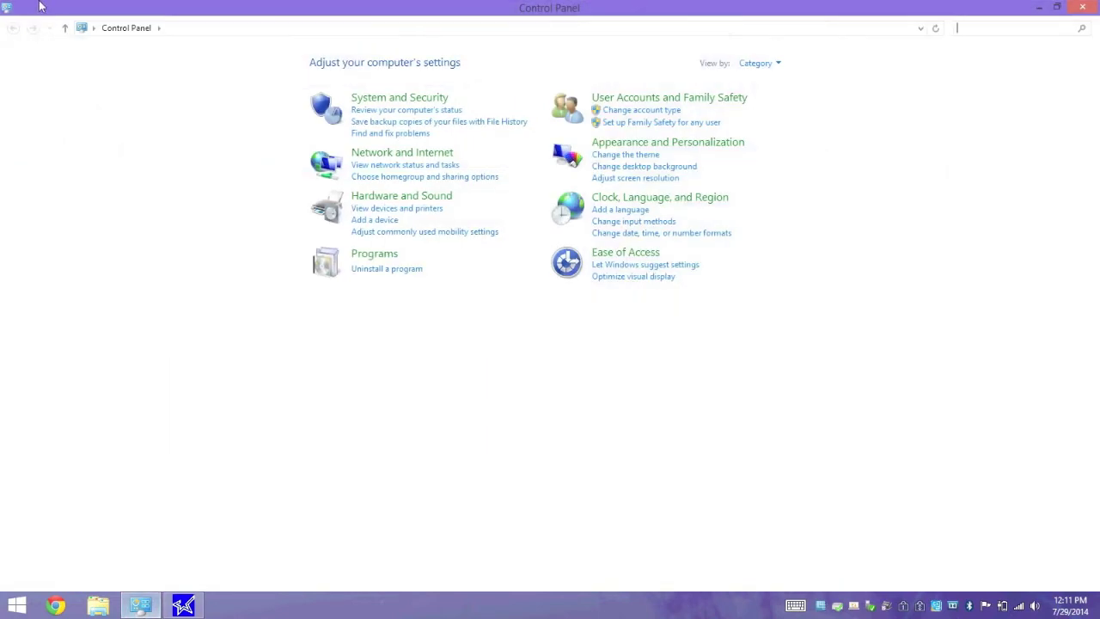
{"action": "left_click", "coordinate": [398, 213]}
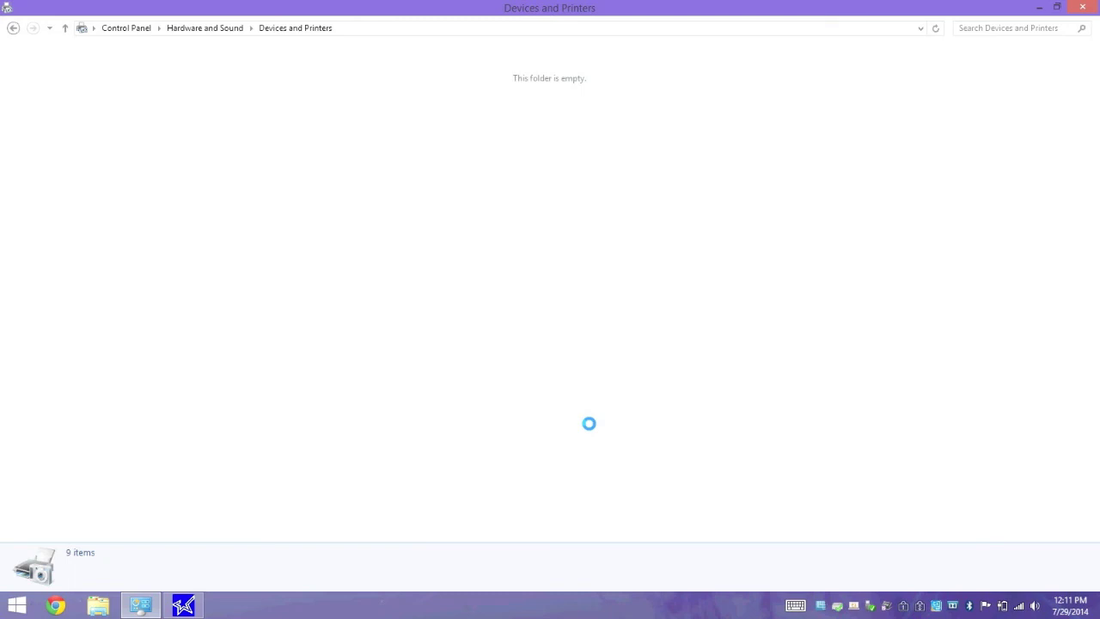
{"action": "left_click", "coordinate": [361, 364]}
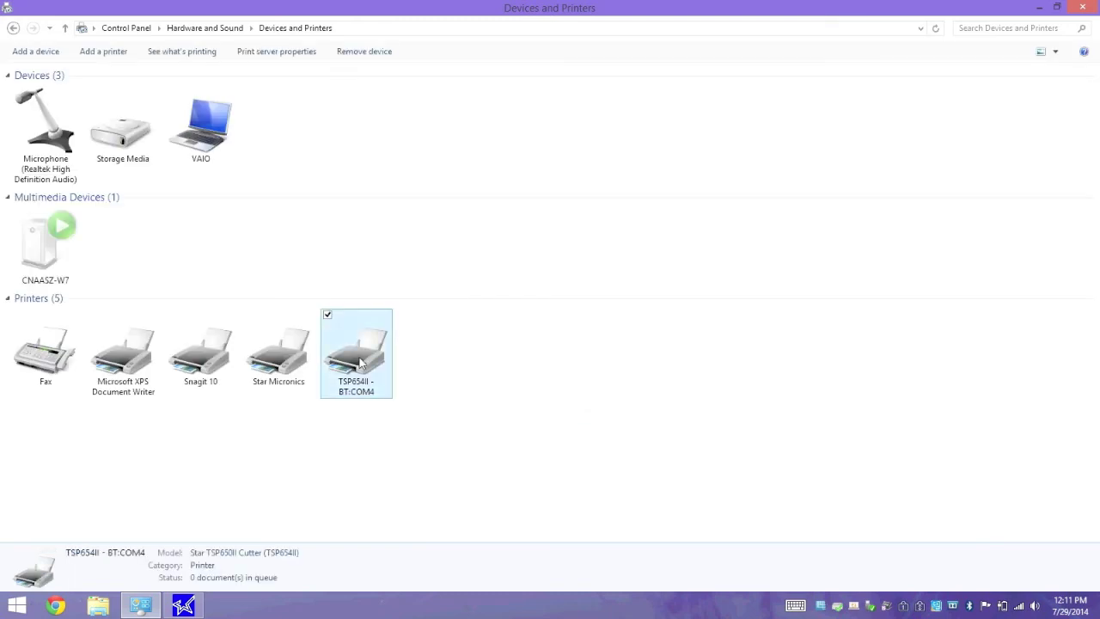
{"action": "right_click", "coordinate": [361, 363]}
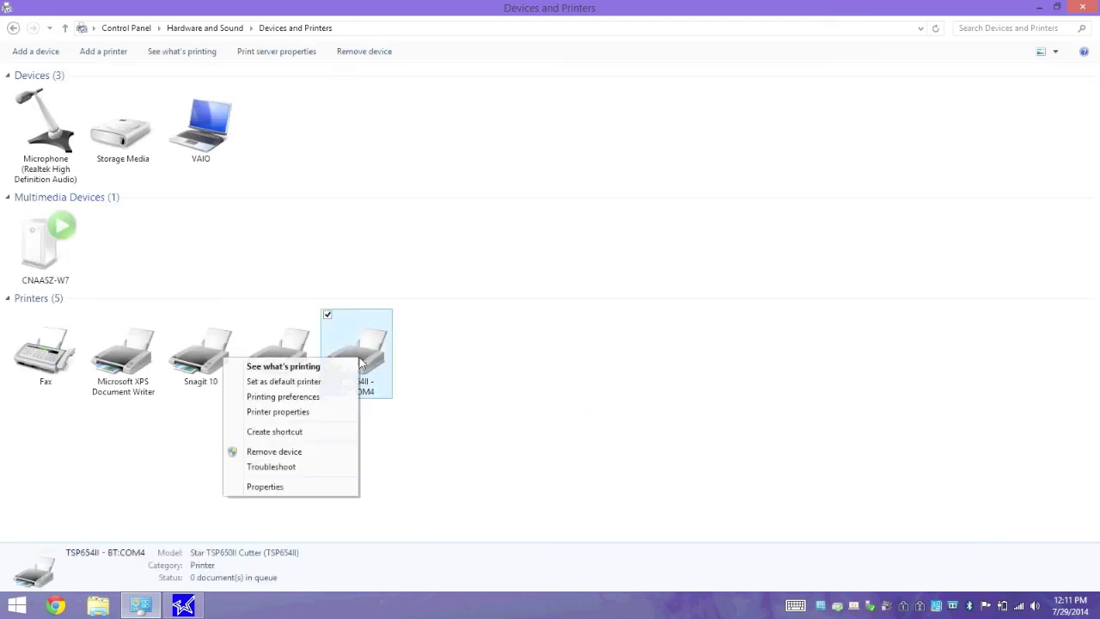
{"action": "left_click", "coordinate": [302, 414]}
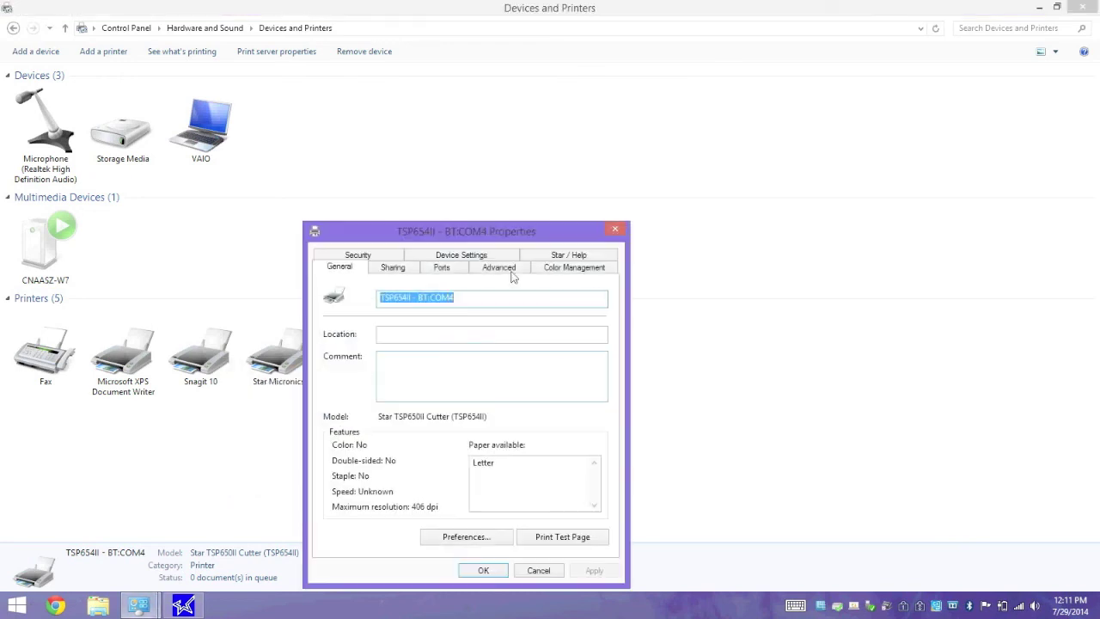
{"action": "left_click_drag", "start_coordinate": [512, 239], "coordinate": [607, 148]}
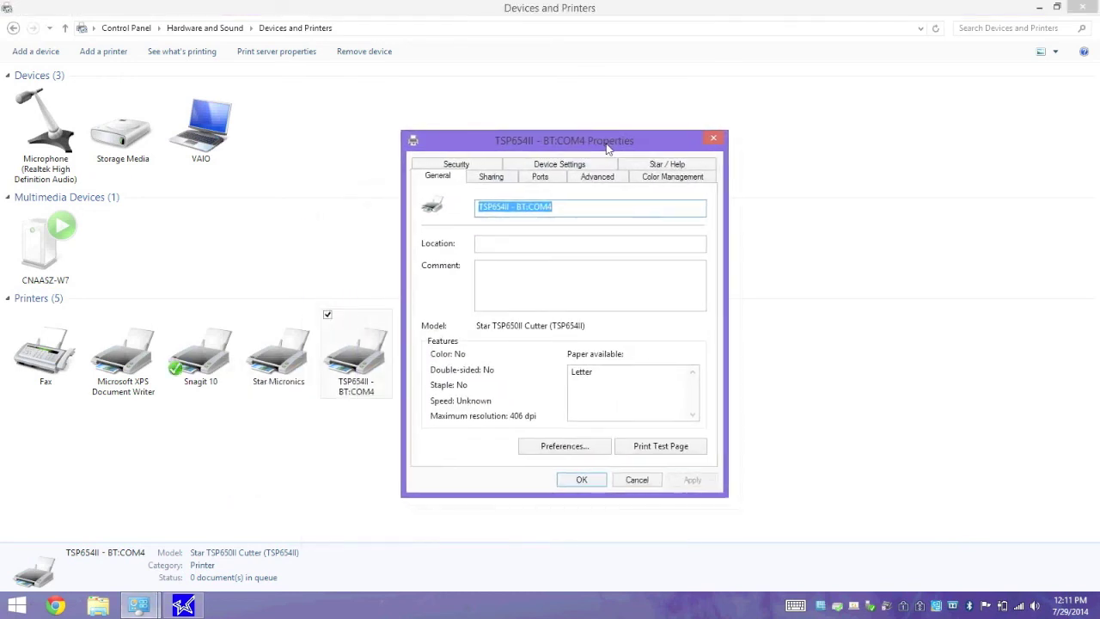
{"action": "left_click", "coordinate": [646, 448]}
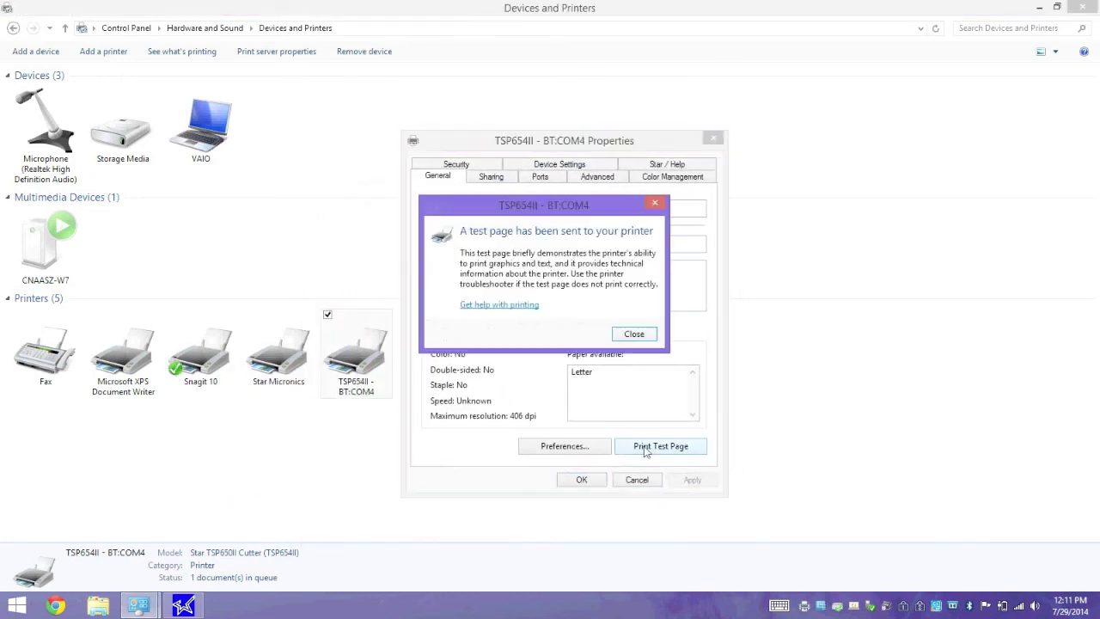